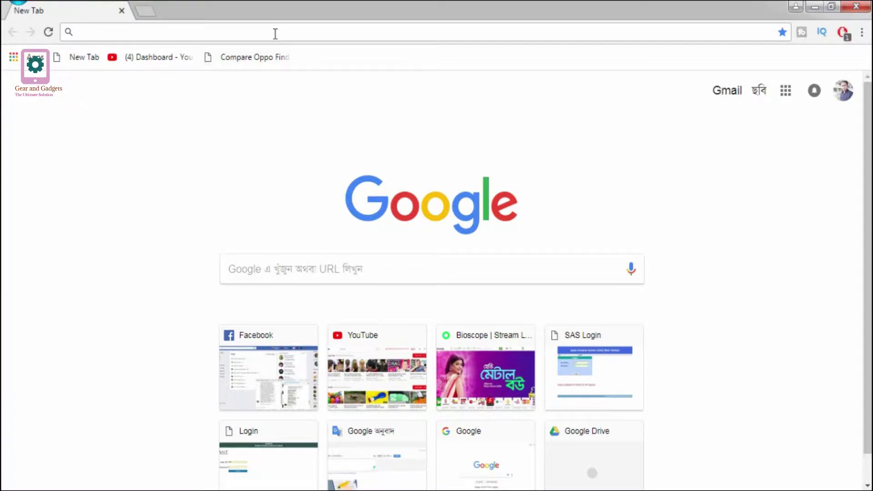
- Load grammarly.com from the autocompleted address to reach the Grammarly dashboard
type("gram")
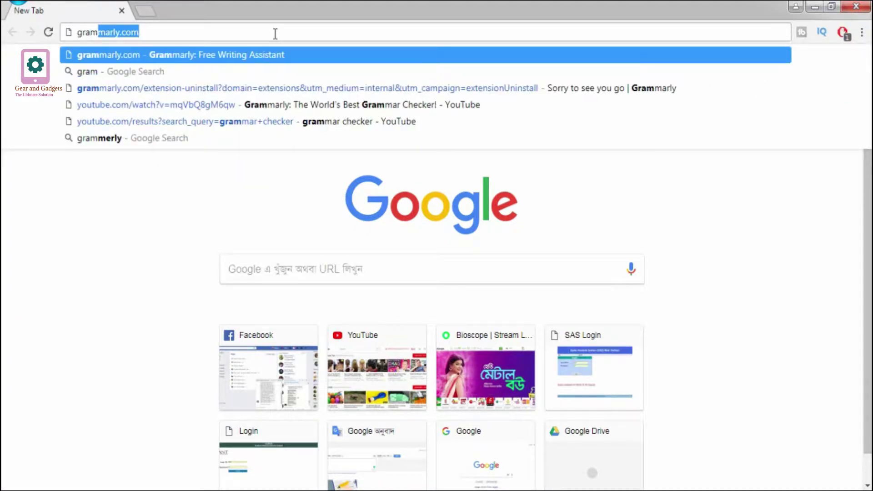
key("Right")
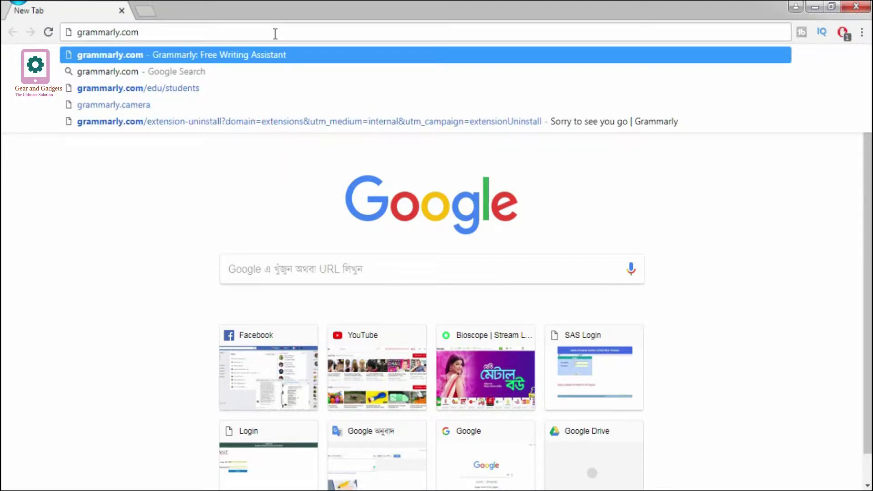
key("Return")
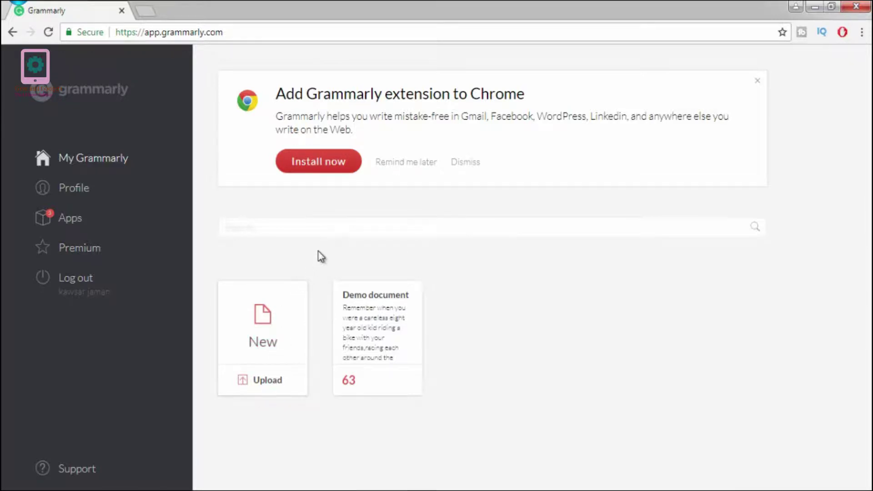
- Install the Grammarly for Chrome extension from the Install now banner
left_click(317, 162)
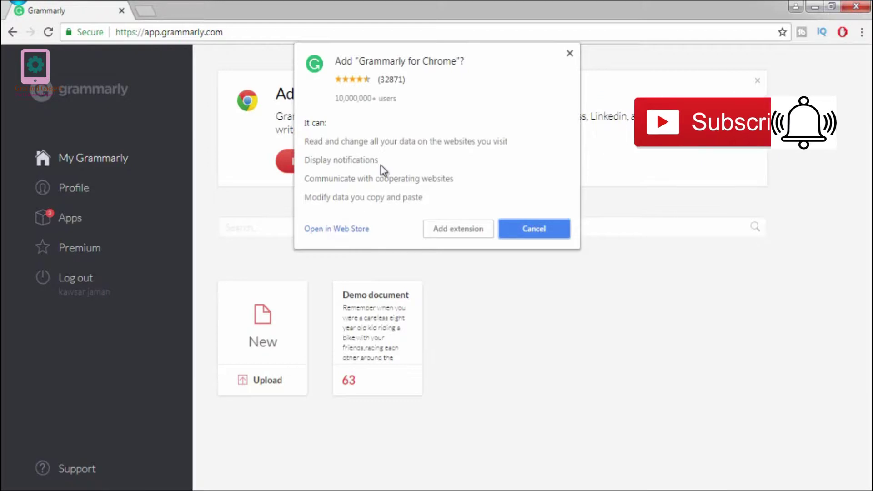
left_click(447, 233)
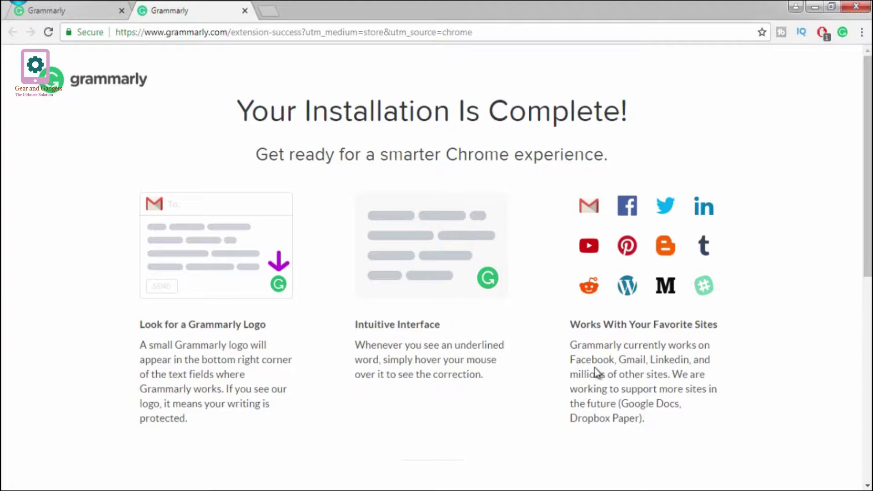
- Check the Grammarly for Chrome details on Chrome's Extensions page
left_click(861, 33)
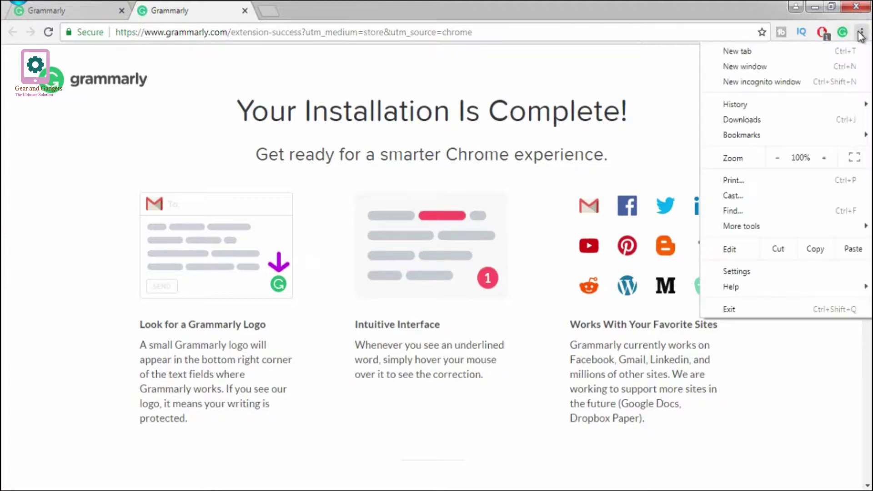
mouse_move(742, 226)
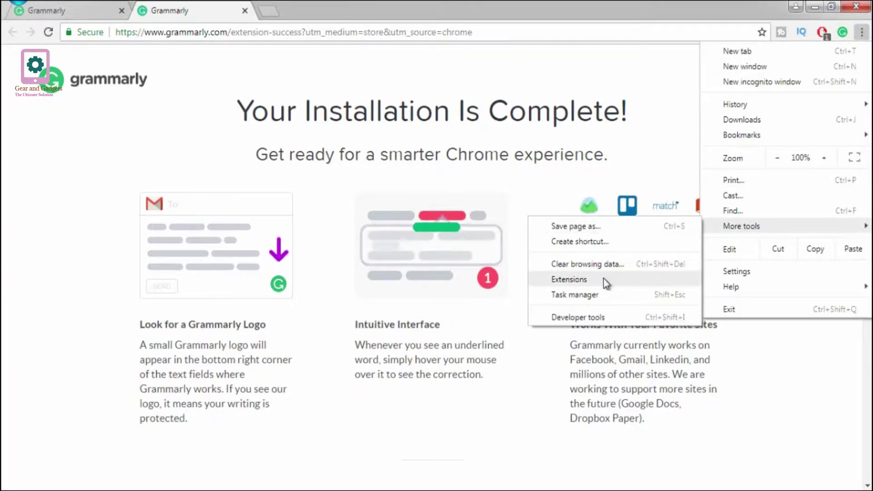
left_click(603, 279)
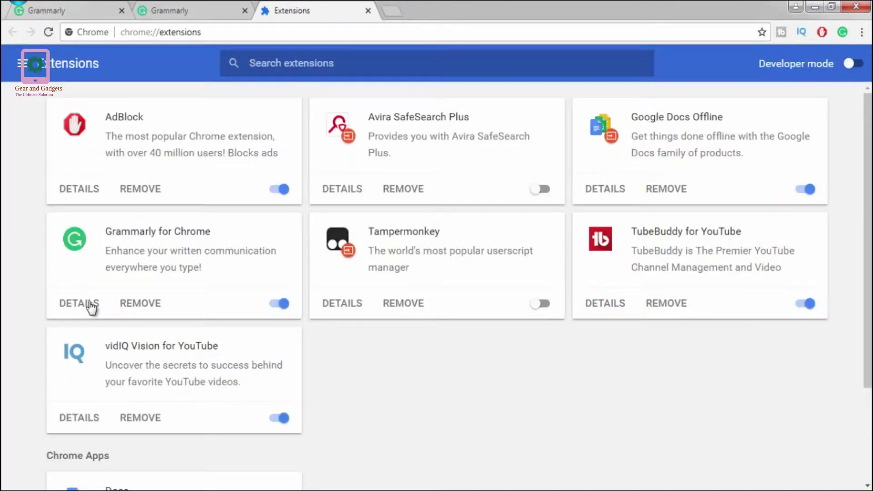
left_click(90, 304)
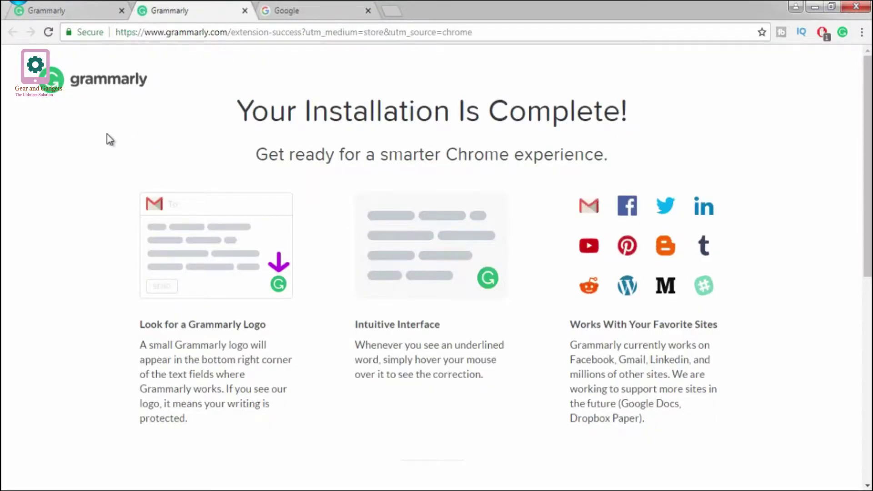
- Open the Demo document from the dashboard and start correcting it with the Assistant
left_click(89, 16)
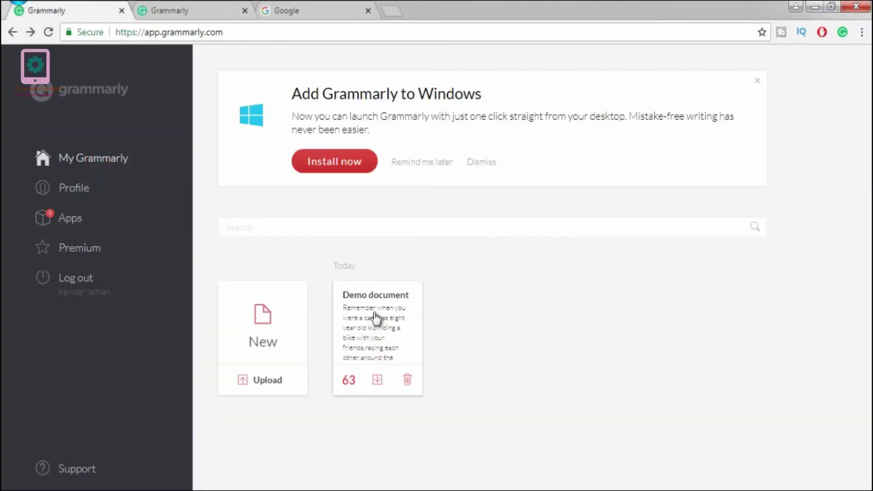
left_click(372, 302)
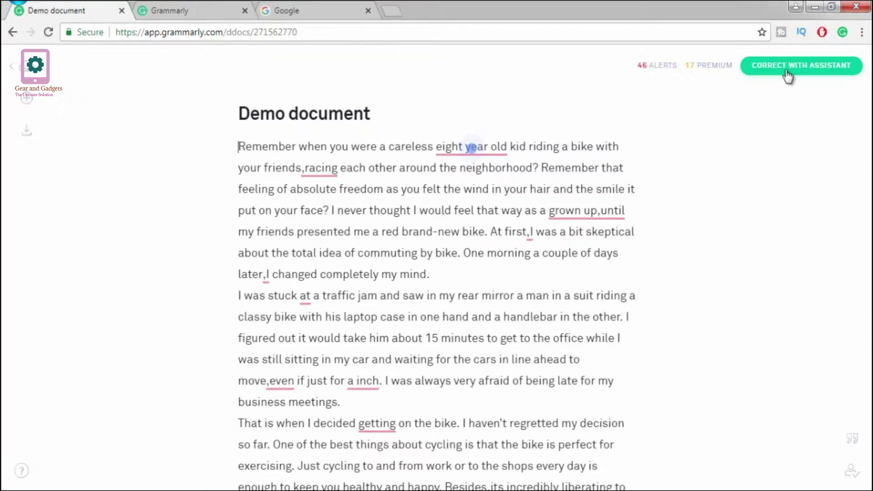
left_click(786, 73)
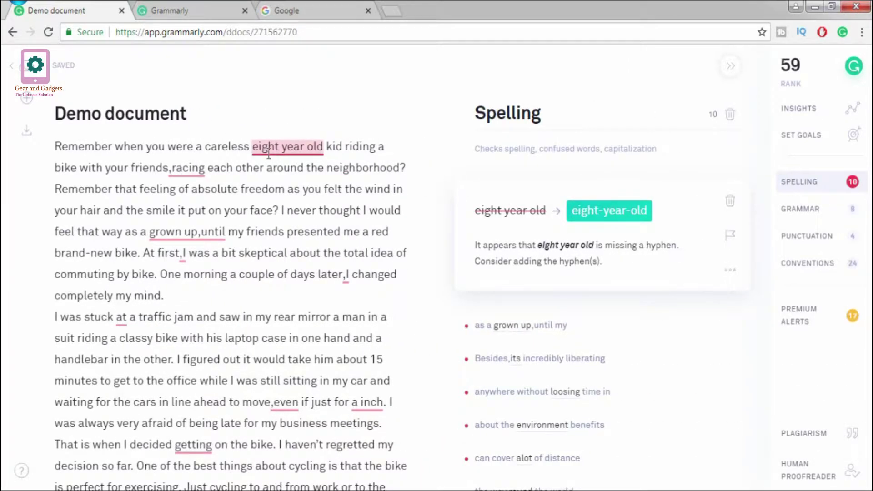
- Apply the fixes eight-year-old, 'friends, racing', grown-up, 'At first, I' and 'later,'
left_click(603, 210)
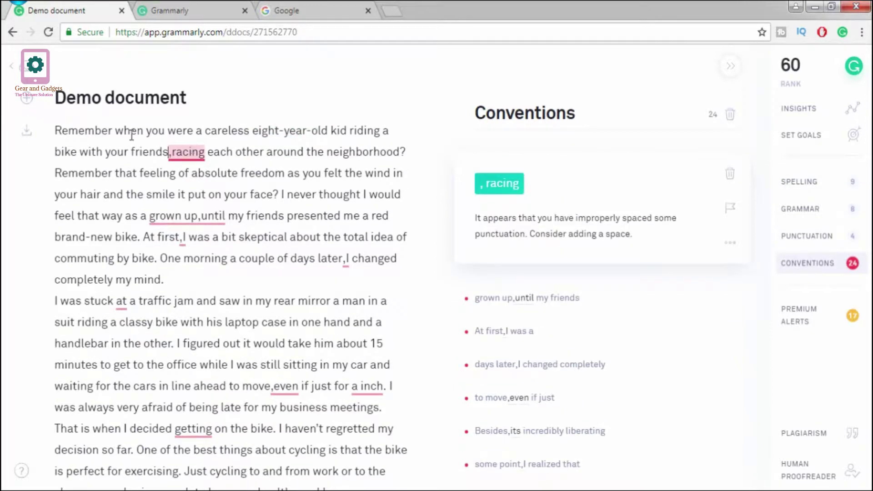
right_click(184, 163)
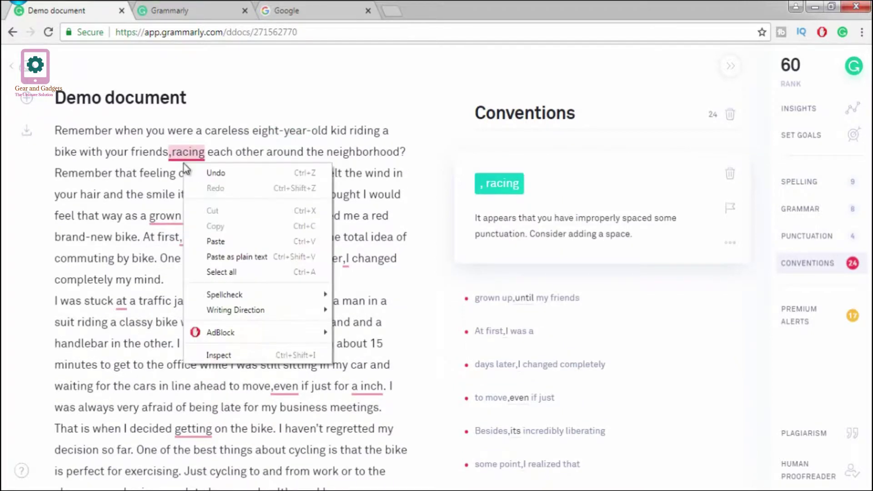
left_click_drag(162, 194, 159, 175)
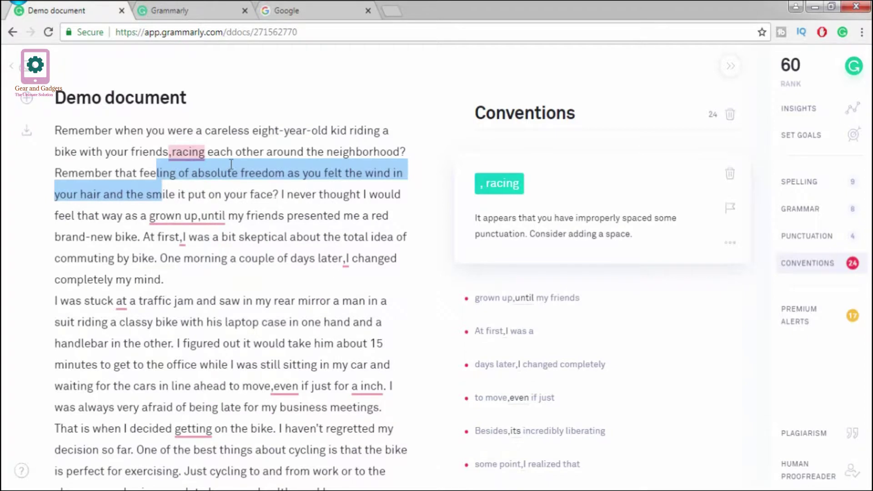
left_click(244, 156)
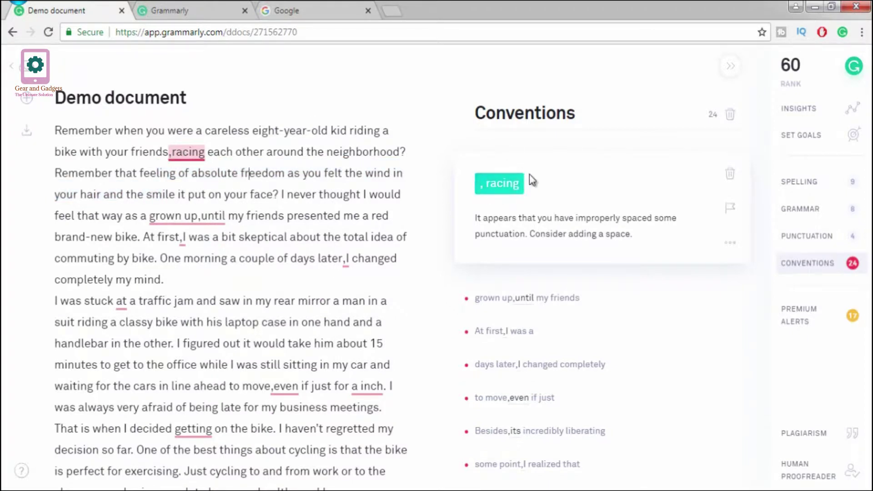
left_click(494, 191)
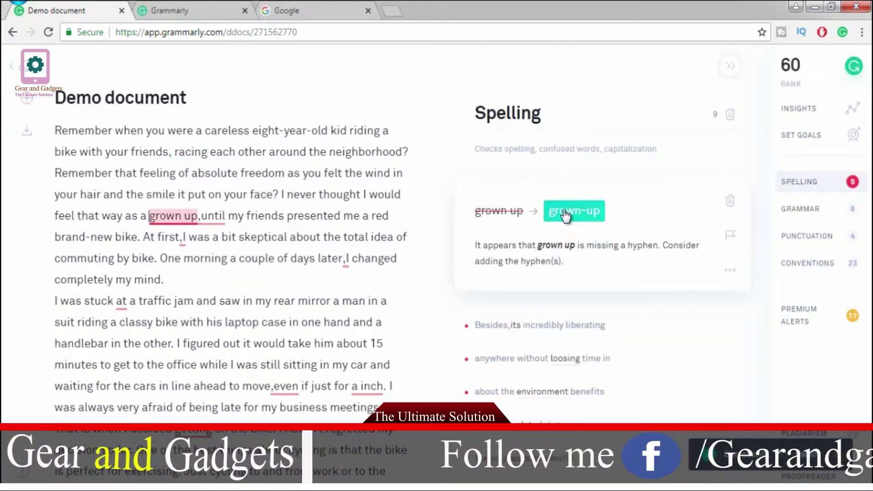
left_click(564, 213)
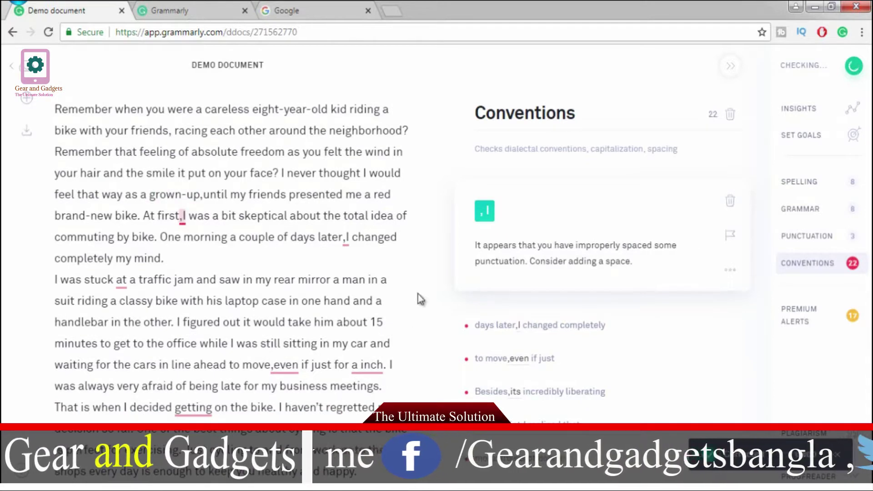
left_click(490, 220)
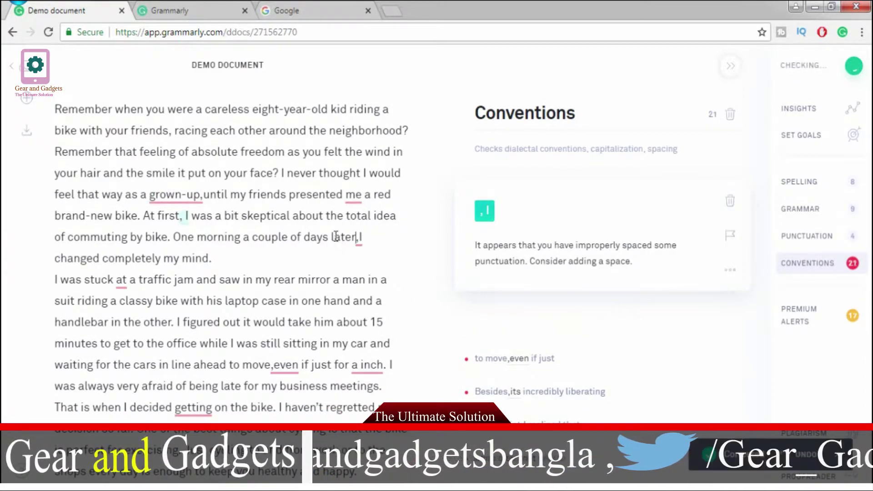
left_click(483, 213)
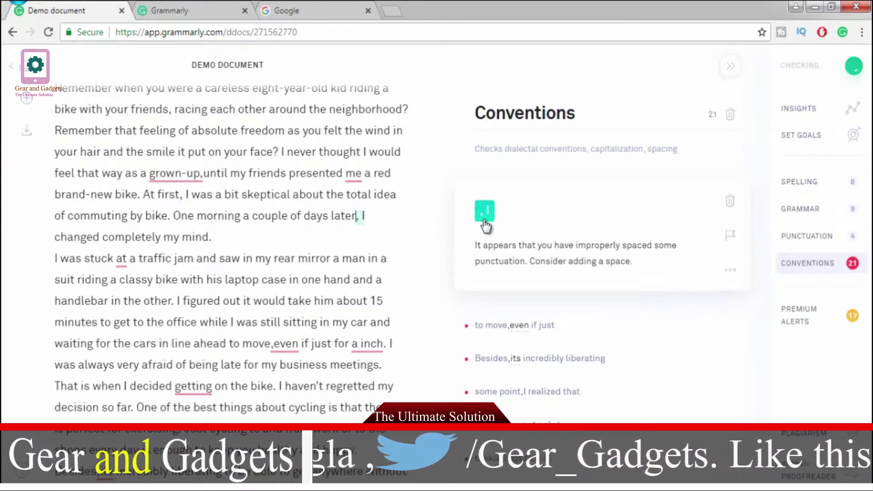
- Apply the fixes 'in a traffic jam', 'move, even', 'an inch', 'to get' and 'Besides,'
left_click(515, 244)
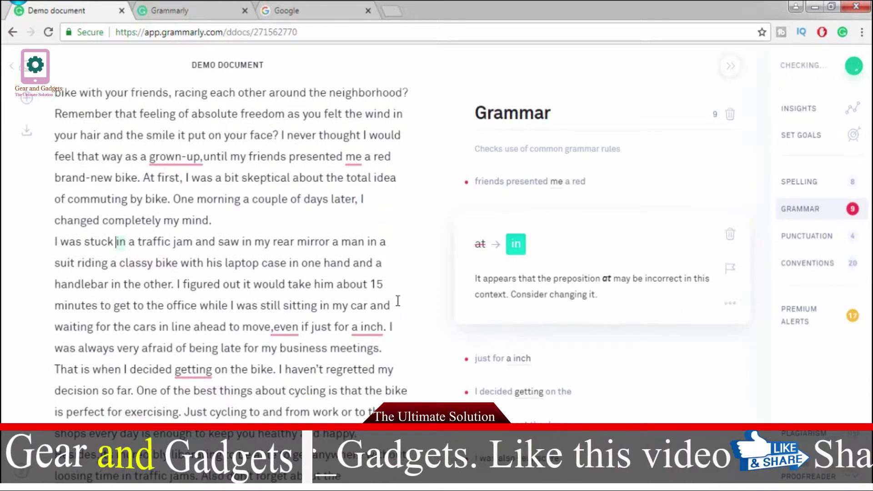
left_click(499, 214)
left_click(551, 244)
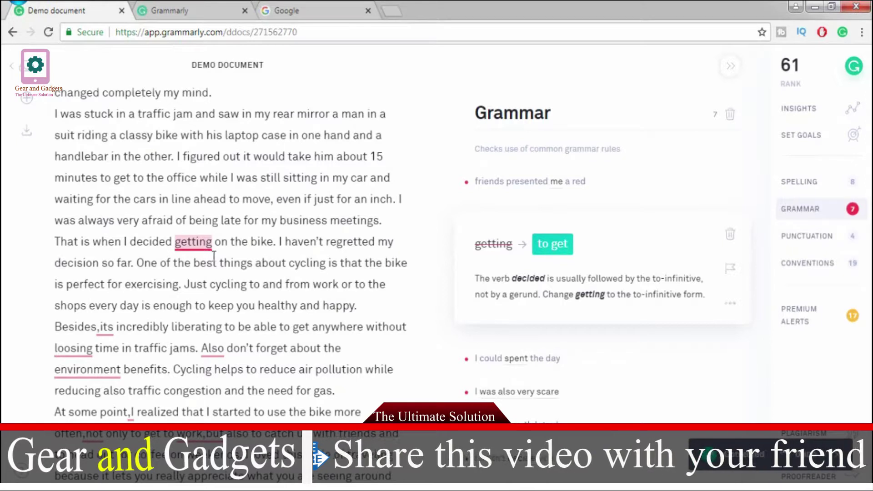
left_click(565, 256)
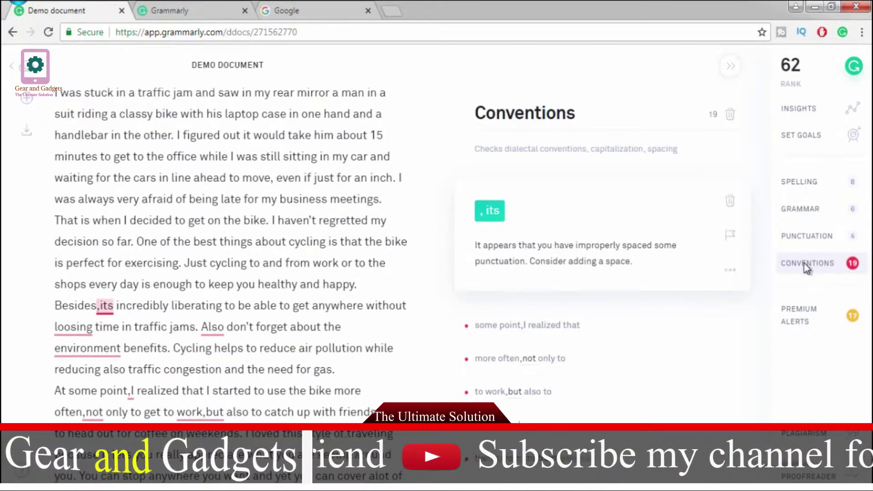
left_click(489, 211)
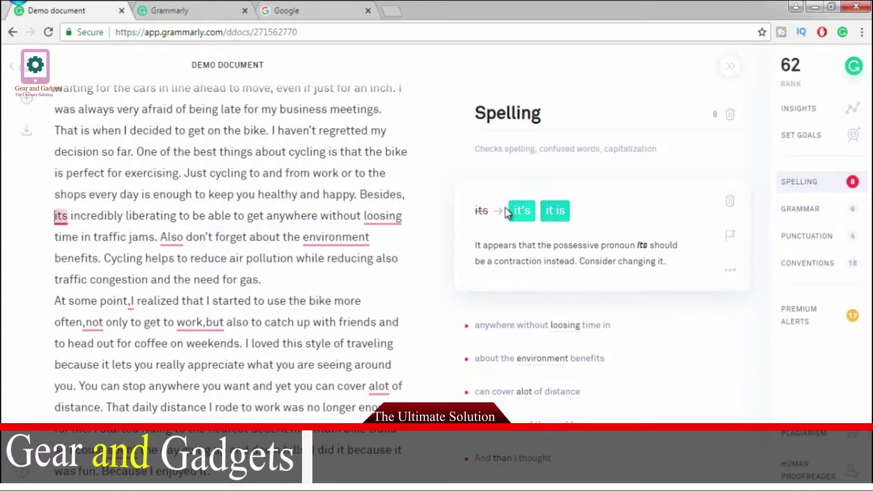
- Fix 'it is', losing, 'Also,', environmental and 'At some point,', then return to the dashboard
left_click(555, 211)
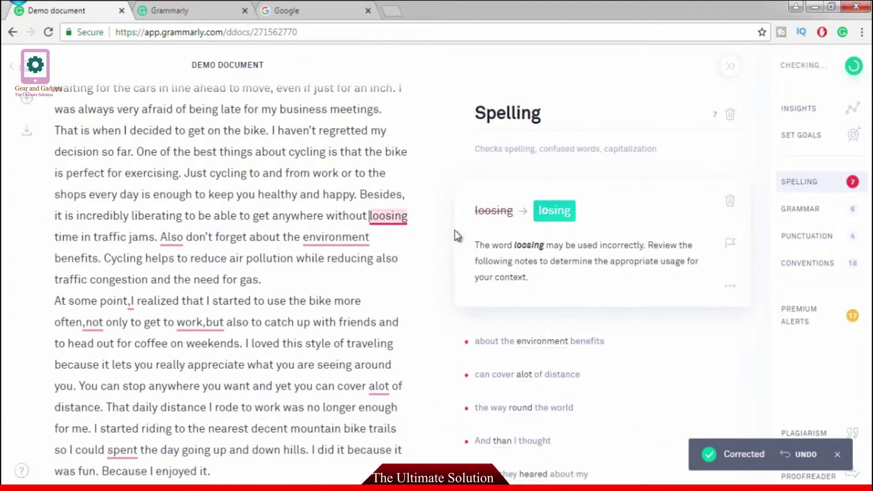
left_click(553, 218)
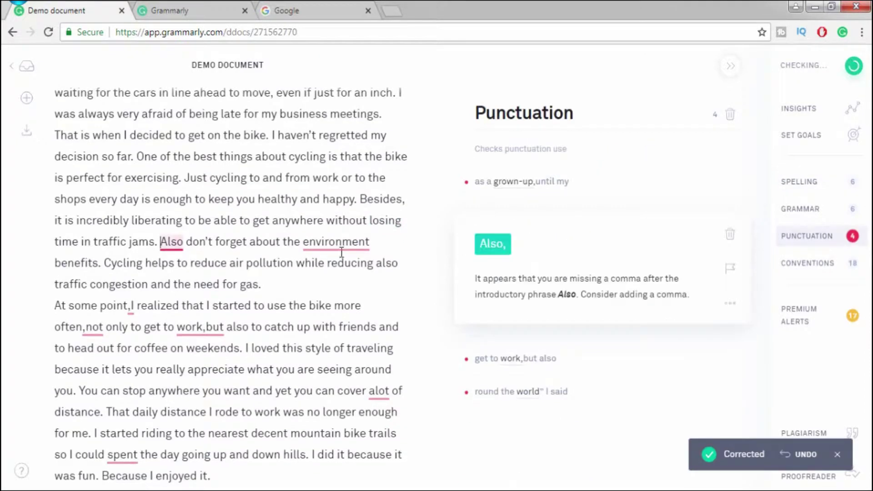
left_click(492, 246)
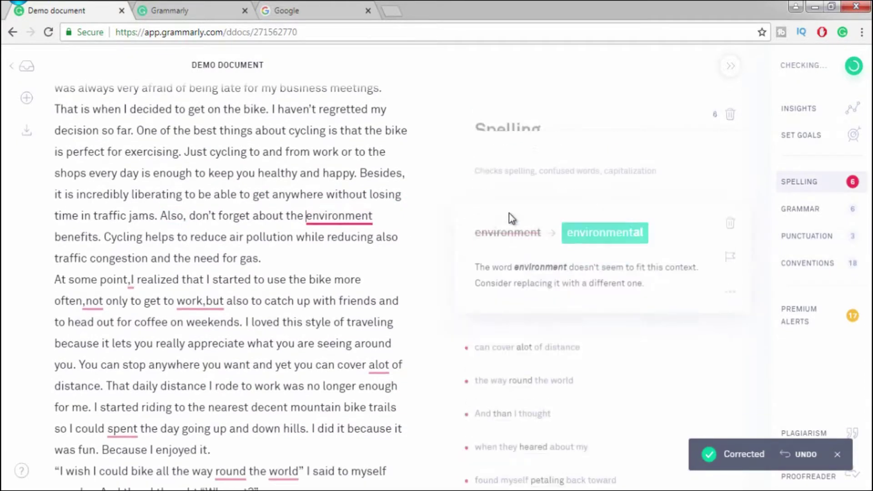
left_click(586, 217)
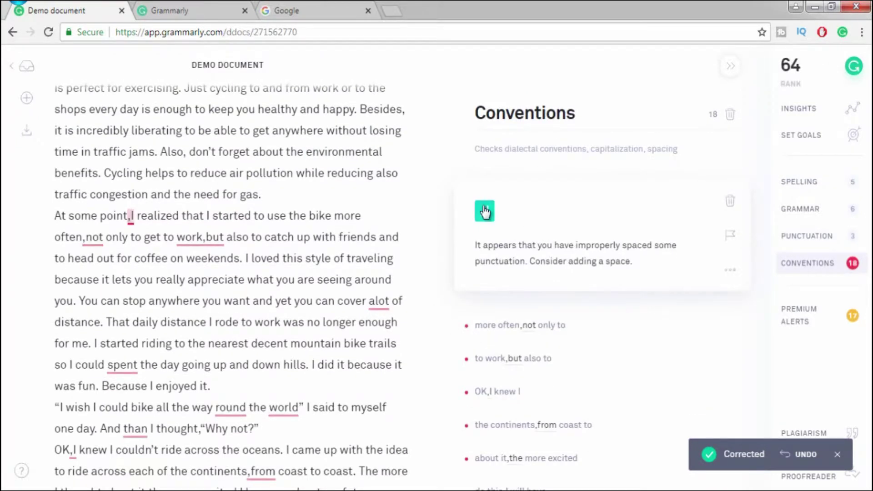
left_click(485, 207)
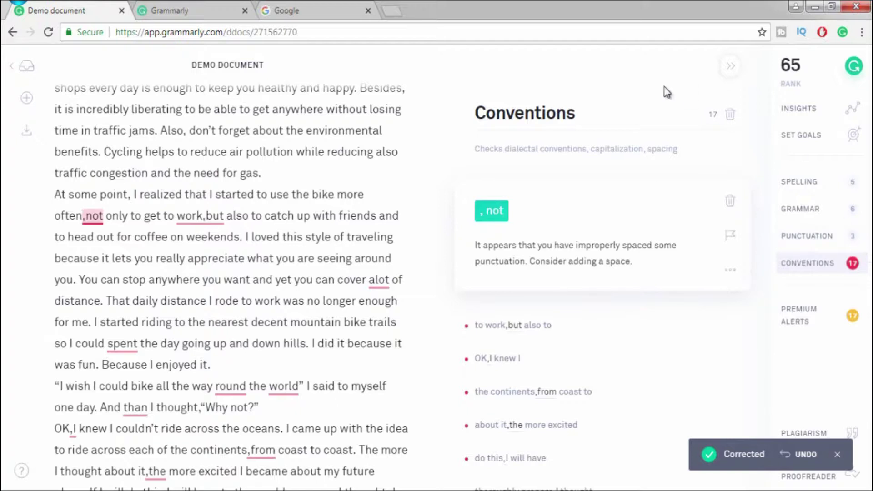
key("alt+Left")
- Browse the profile settings and download the Microsoft Office add-in installer from Apps
left_click(71, 185)
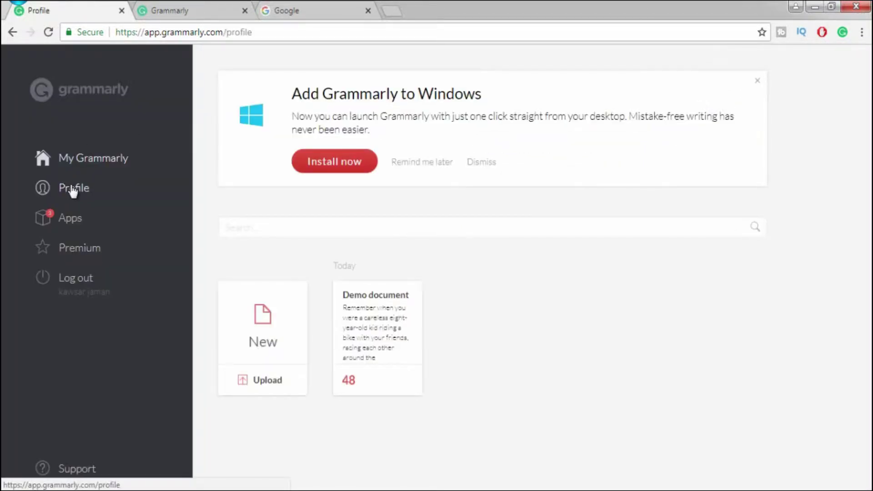
left_click(458, 133)
left_click(294, 140)
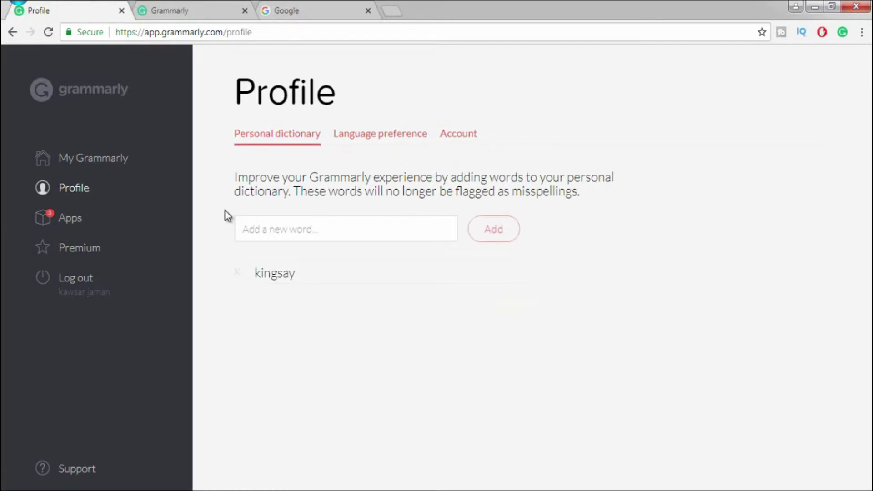
left_click(64, 227)
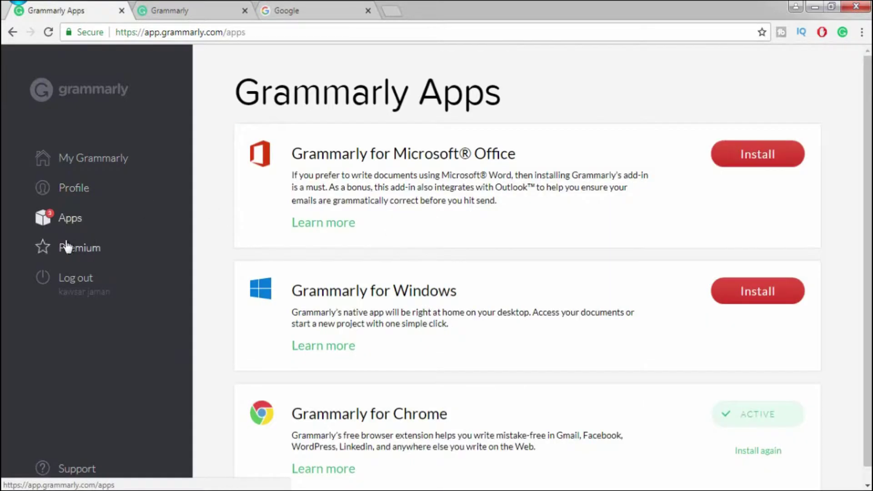
left_click(750, 156)
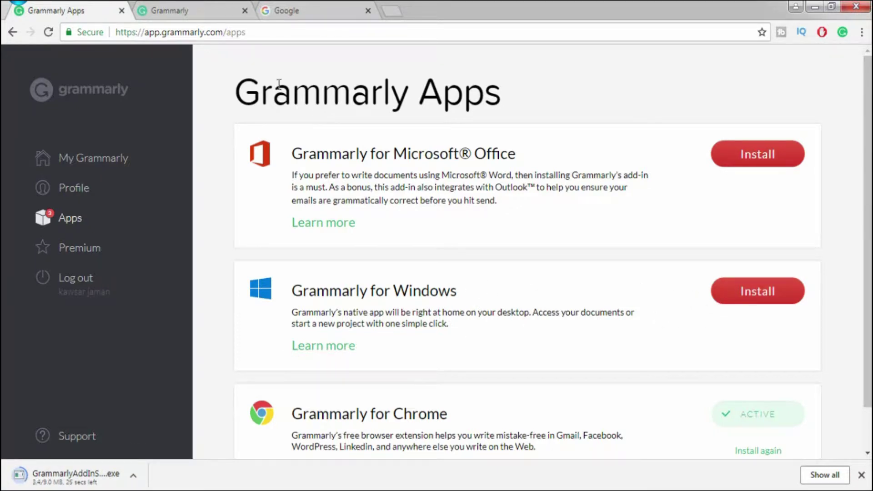
- Create a new blank Grammarly document from the Chrome extension popup
left_click(203, 11)
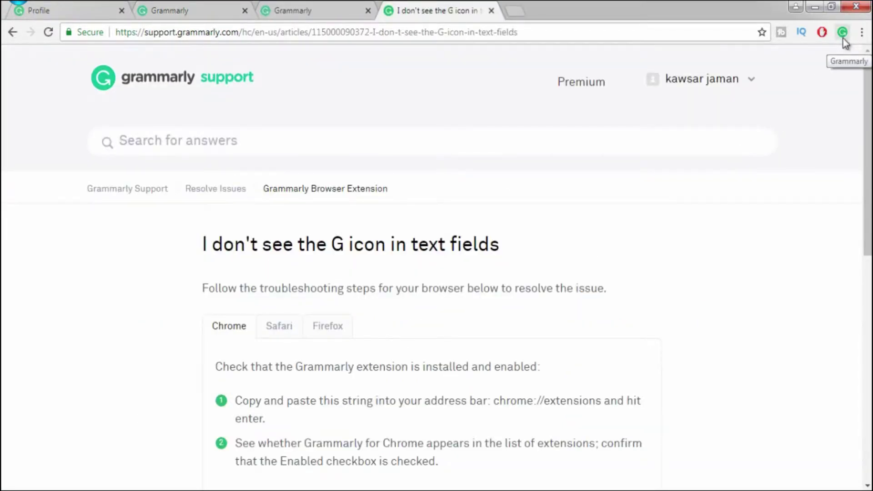
left_click(842, 34)
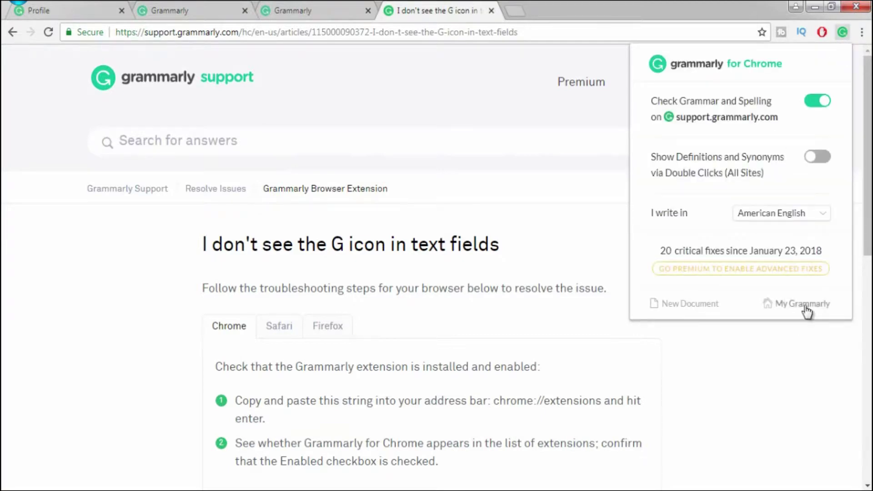
left_click(697, 305)
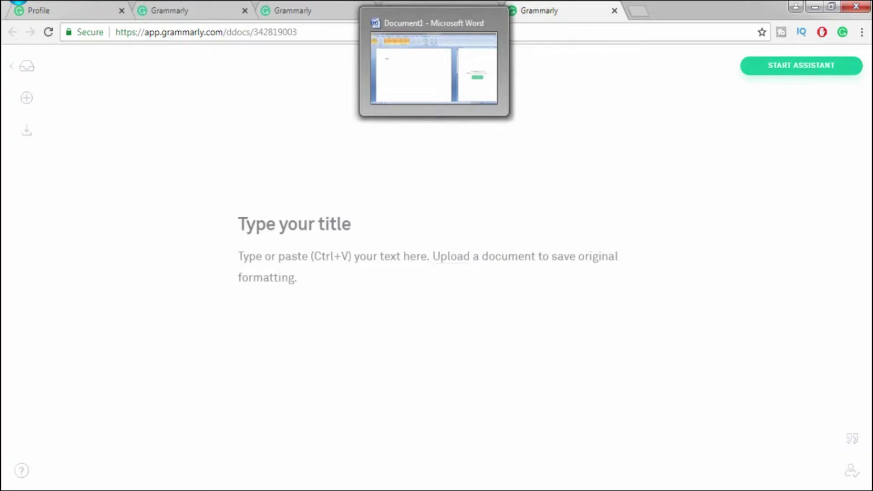
- Title the new document 'Sample writting' and start the writing assistant
left_click(434, 68)
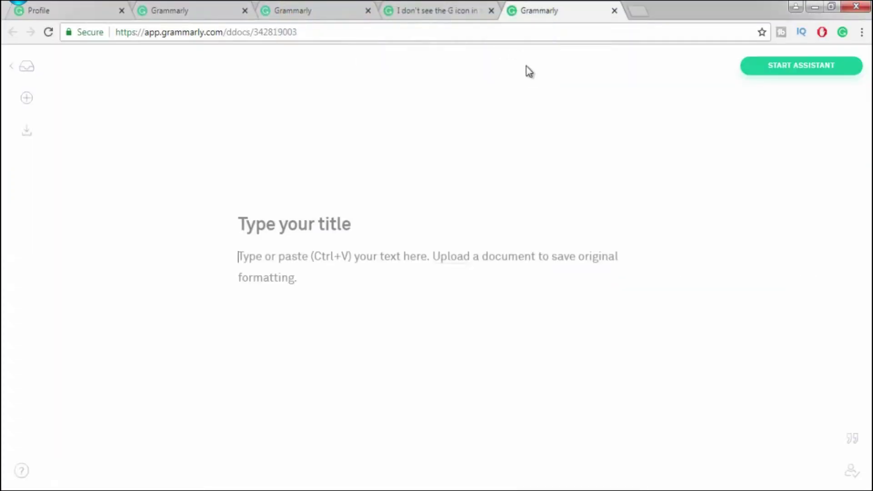
left_click(304, 223)
type("Sample writtin")
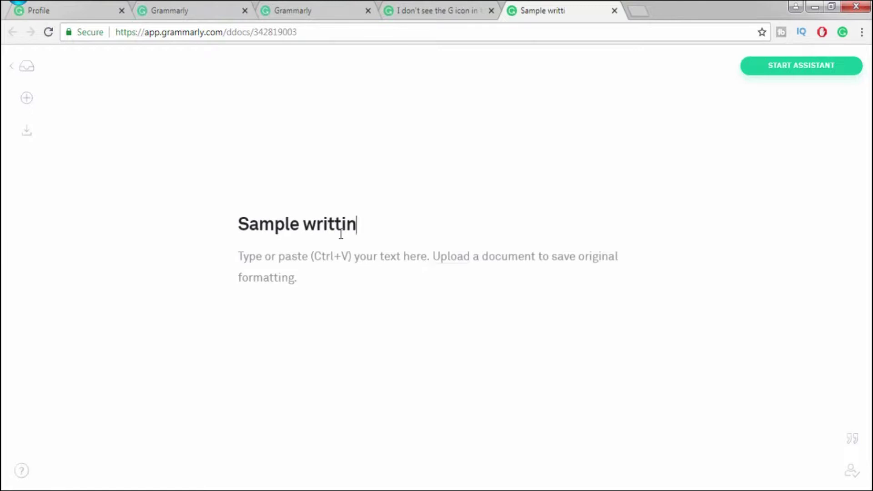
type("g")
left_click(822, 71)
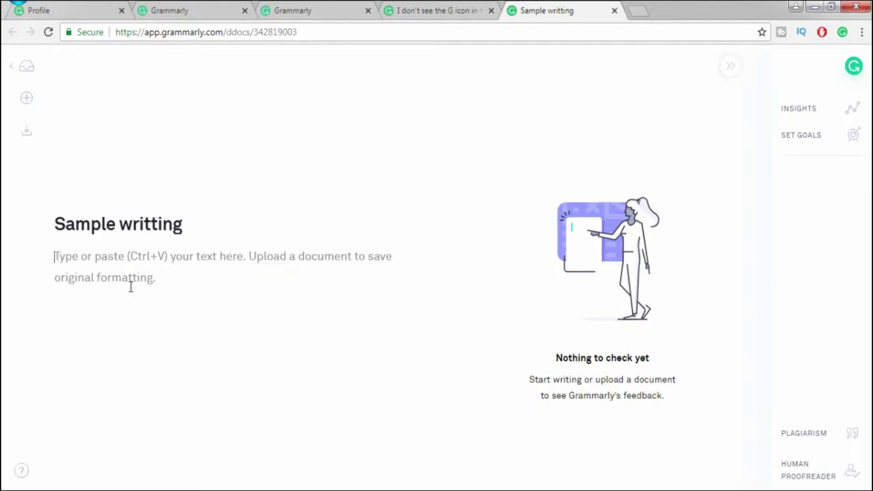
- Type the body 'Heelo today we will learn how to cheek grammer in net. in this apps we also cheek grammer'
type("Hee")
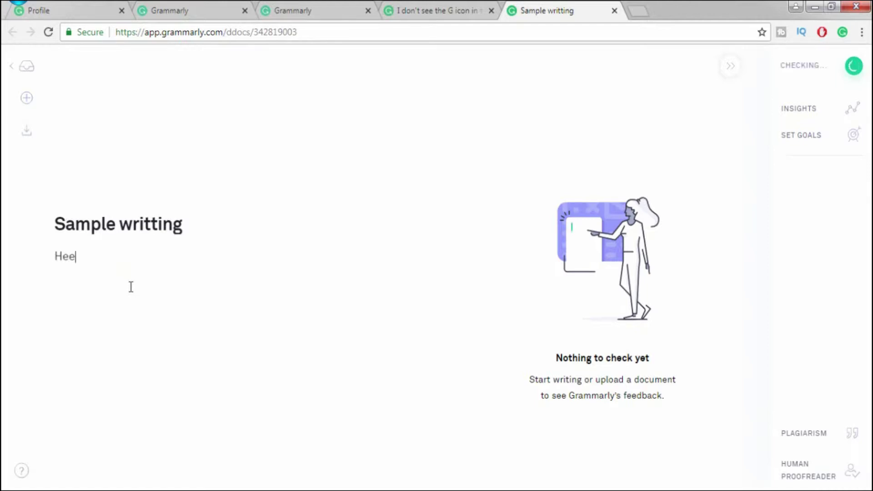
type("lo,")
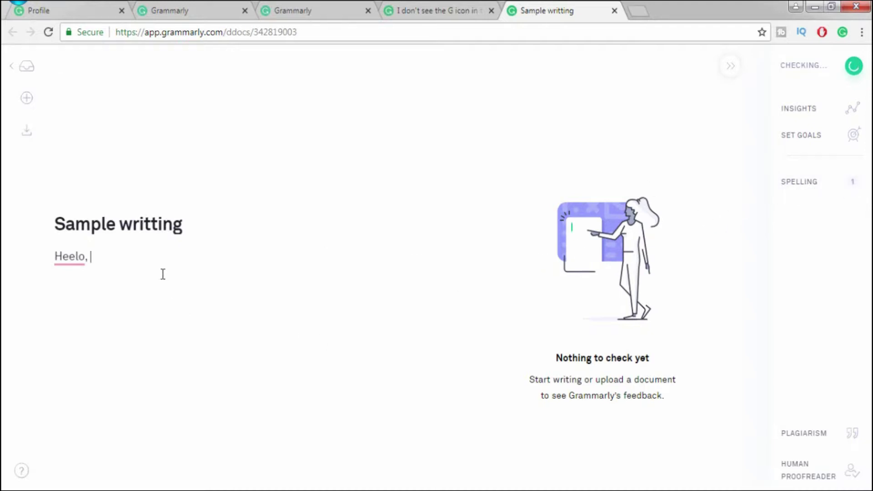
type("today we will learn how to cheek grammer in net. in this apps we also")
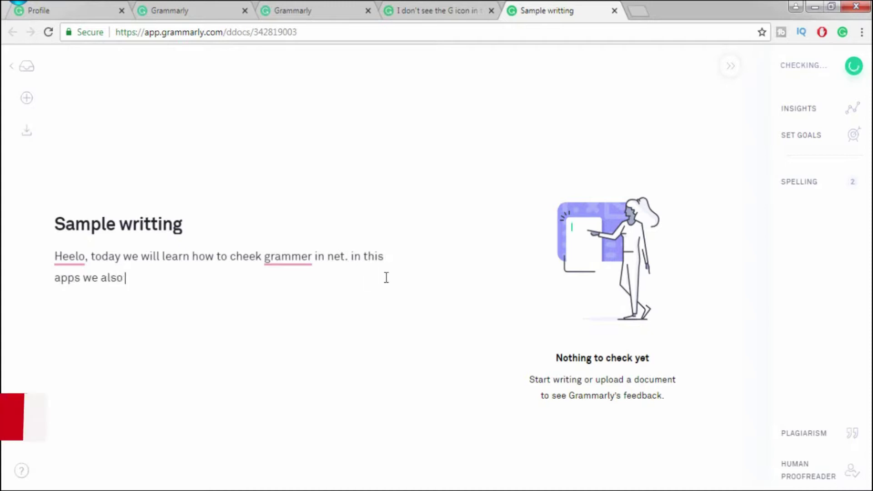
type(" cheek grammer")
key("Menu")
left_click(812, 196)
- Accept the spelling suggestions: Heelo to Hello and both grammer instances to grammar
left_click(811, 184)
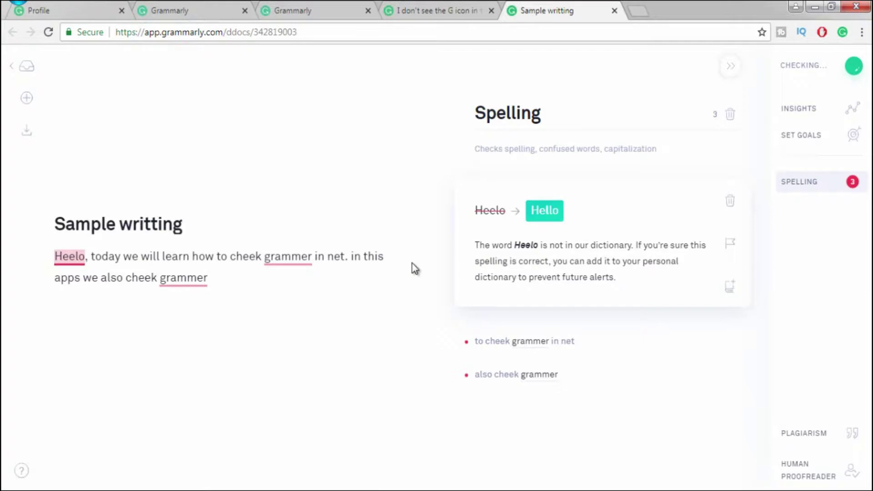
left_click(545, 217)
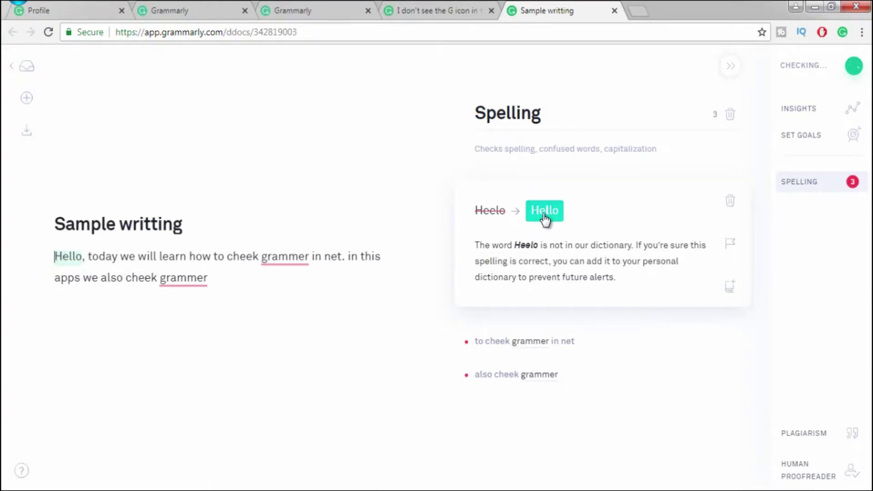
left_click(558, 217)
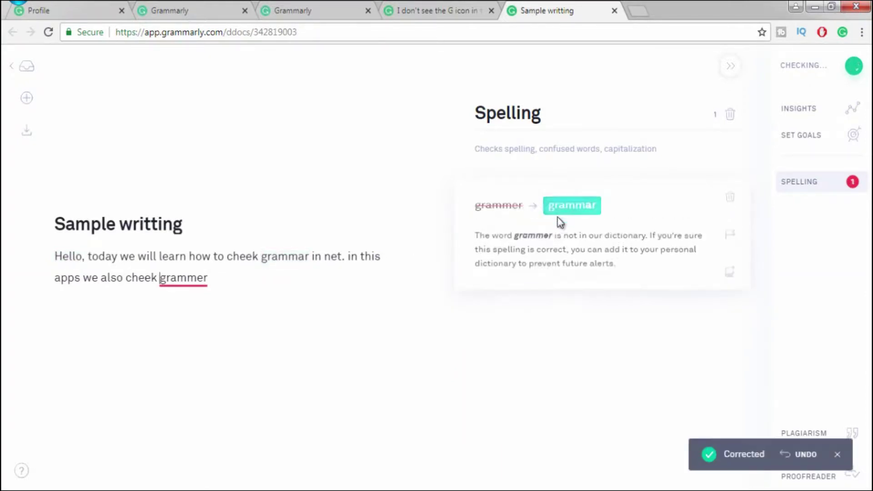
left_click(564, 209)
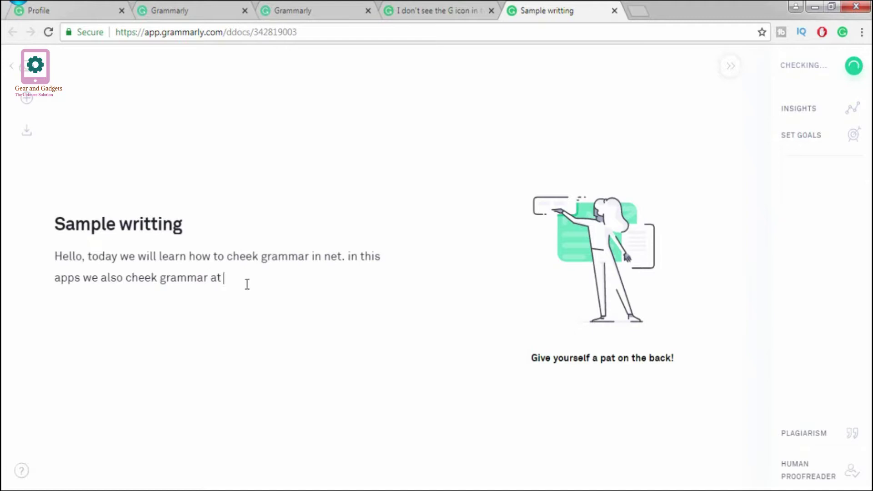
- Append 'microsoft office and outlooc.' and change the preceding word 'at' to 'in'
type("microsoft office and outlooc")
type("k.")
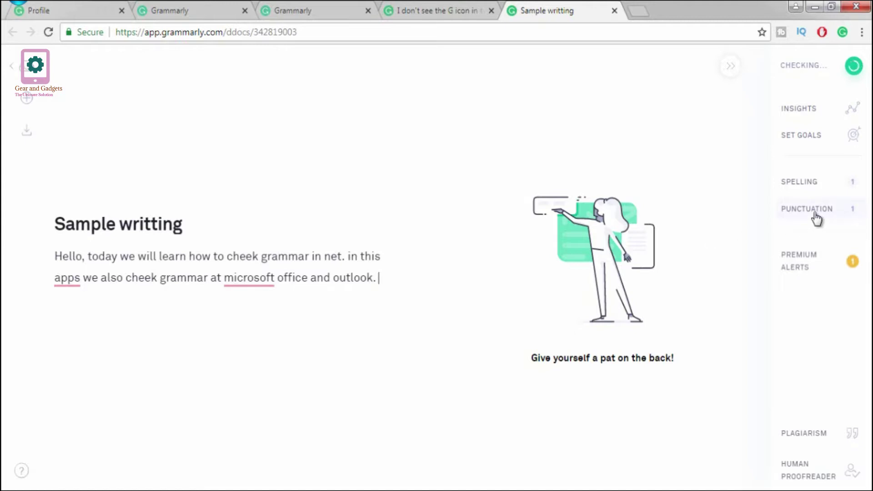
double_click(215, 277)
type("the")
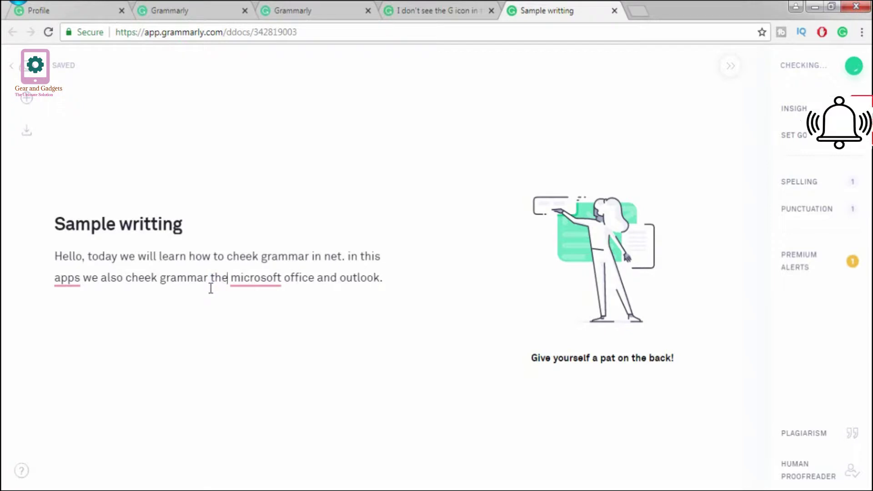
left_click(423, 323)
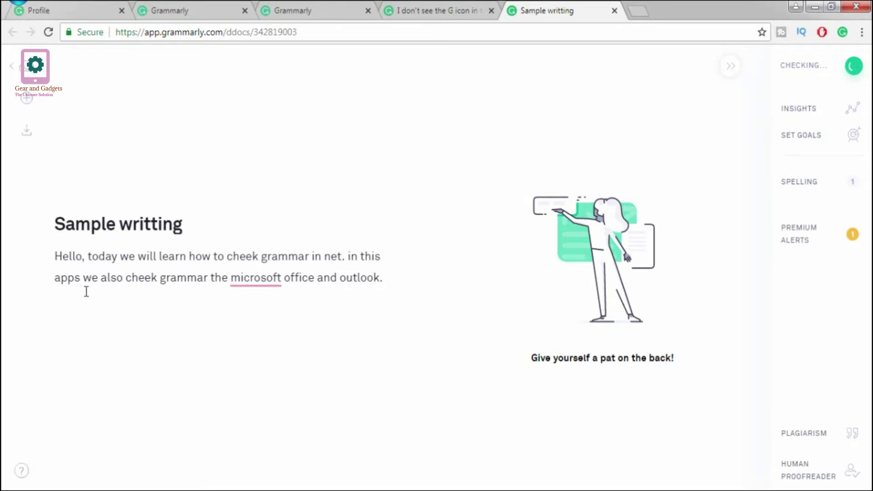
double_click(217, 278)
type("in")
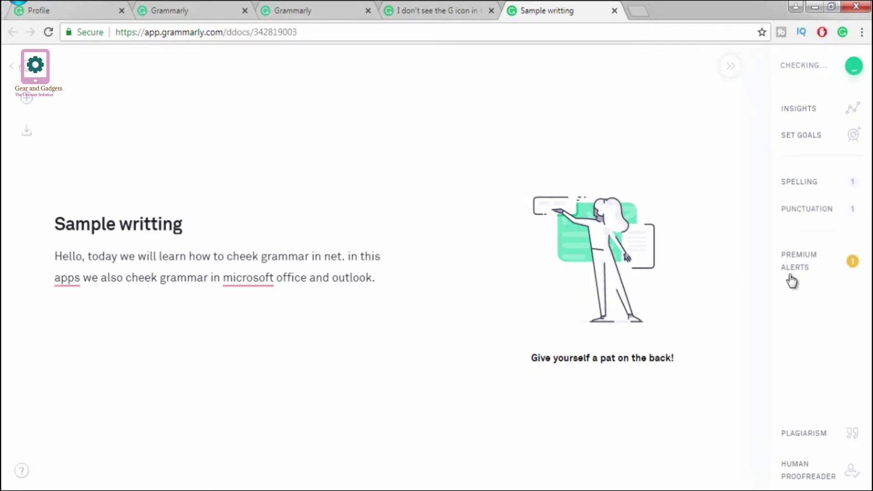
- Accept the comma after 'apps' and capitalize 'Microsoft'
left_click(815, 211)
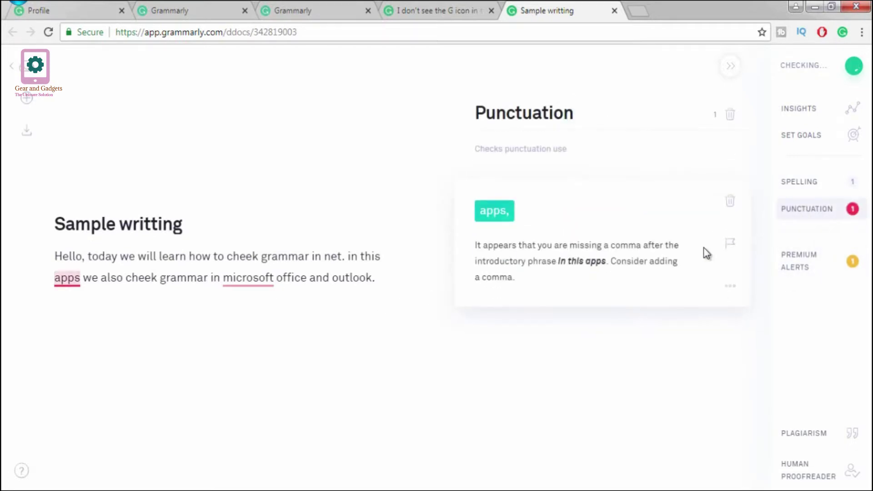
left_click(494, 211)
left_click(304, 277)
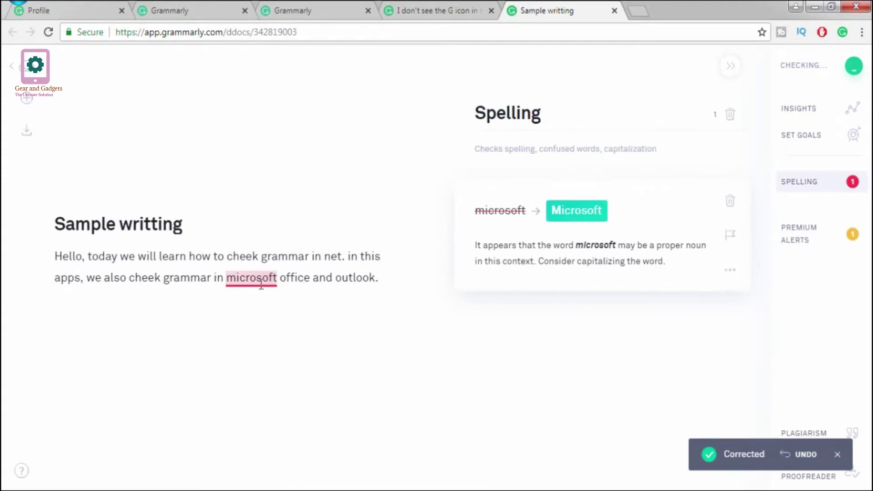
left_click(581, 210)
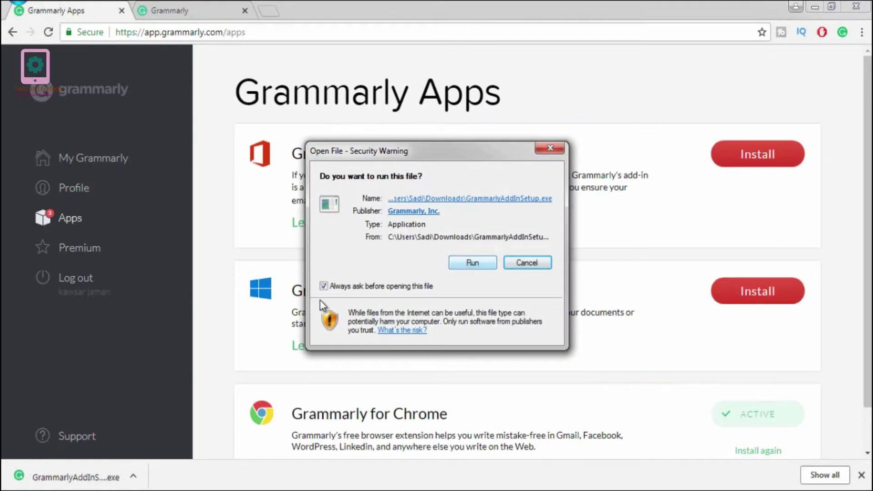
- Run the Grammarly for Microsoft Office setup to install the Word and Outlook add-ins
left_click(471, 262)
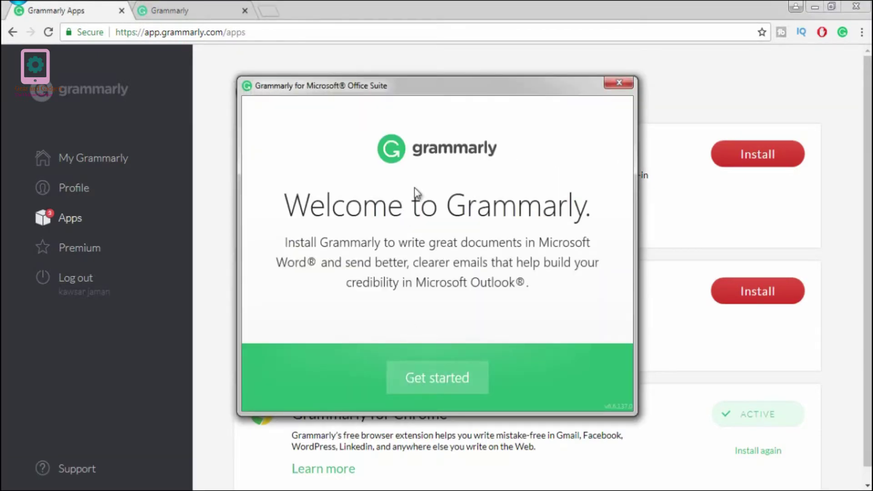
left_click(427, 379)
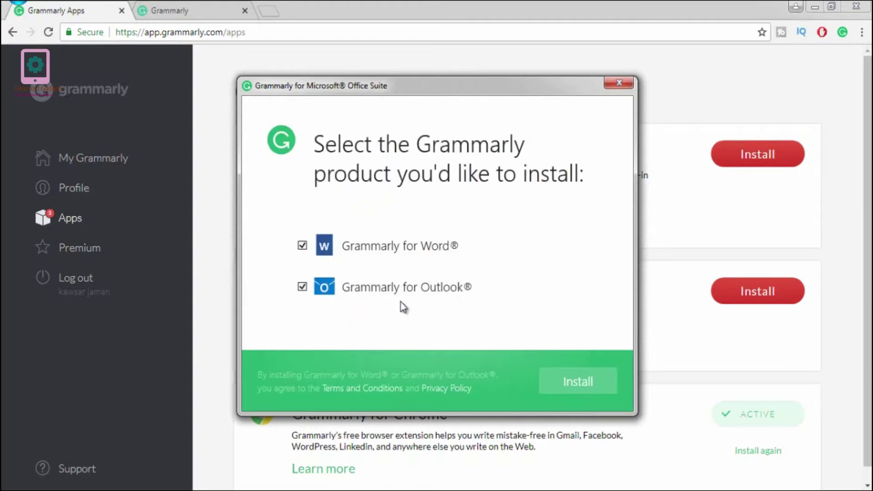
left_click(572, 385)
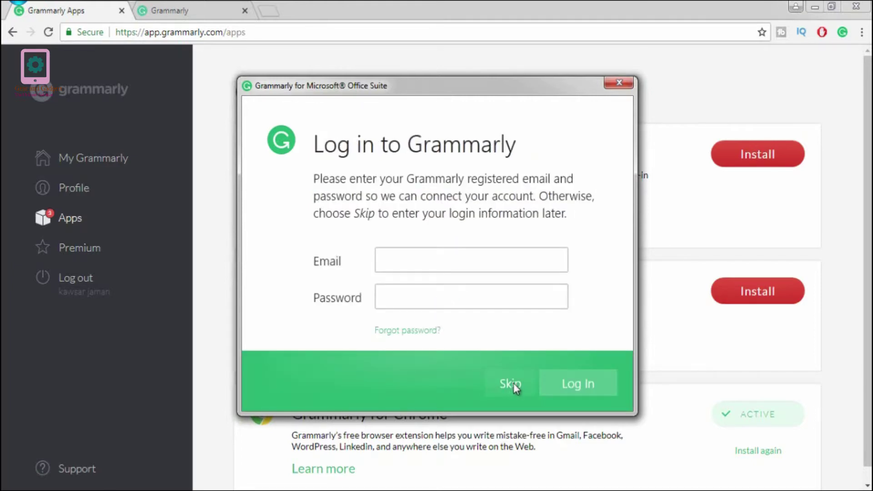
left_click(513, 383)
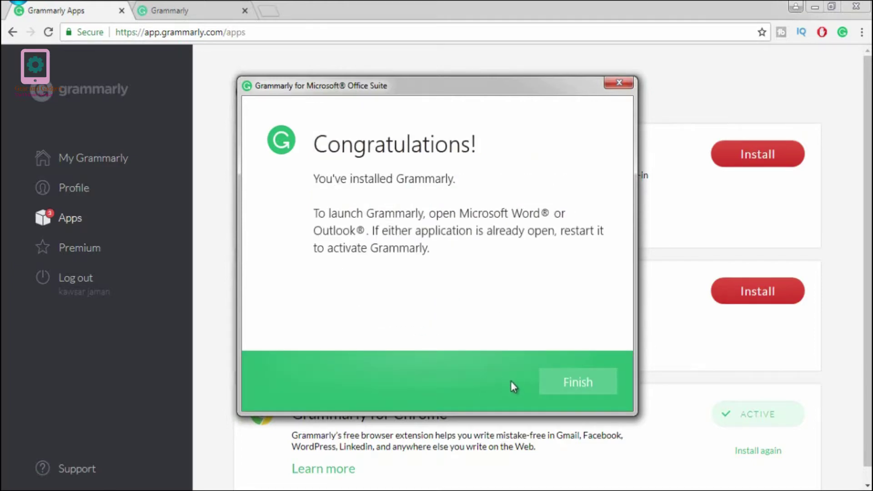
left_click(556, 375)
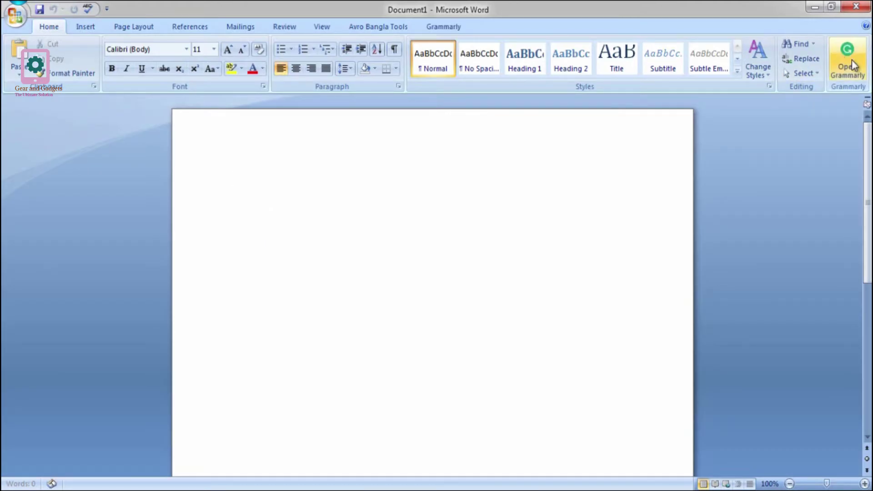
- Open the Grammarly sidebar in Word and dismiss its login prompt
left_click(850, 56)
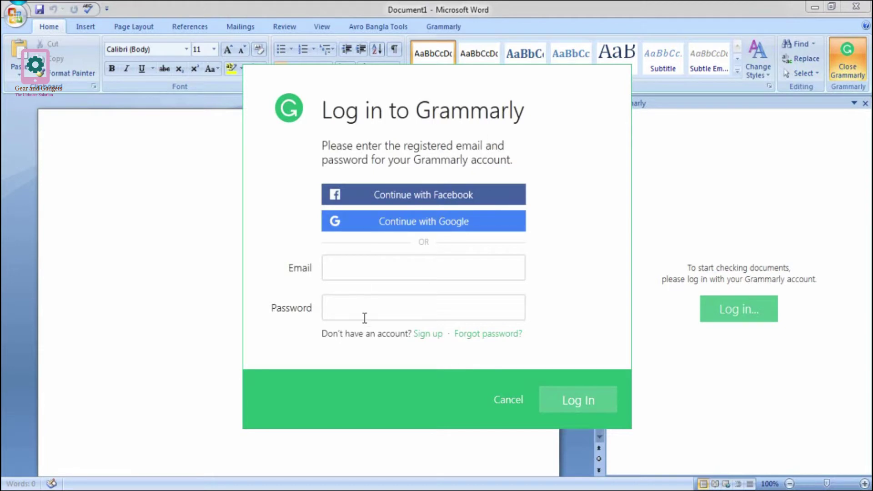
left_click(514, 400)
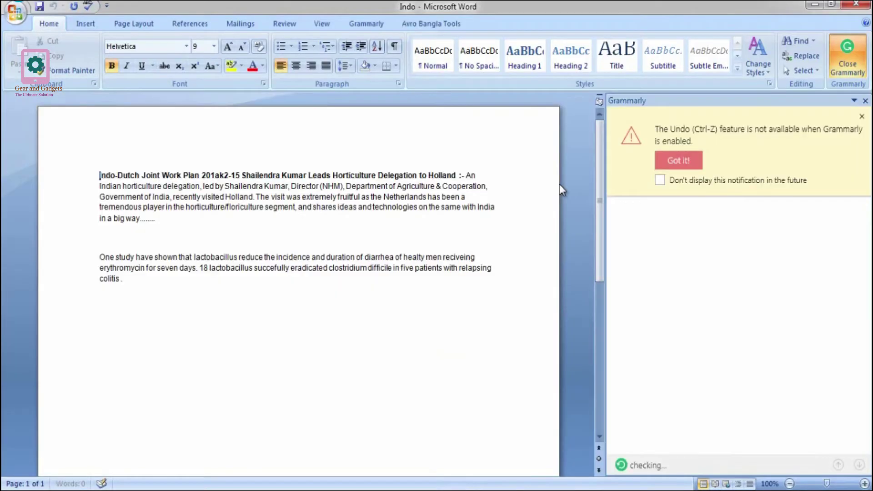
- Accept Grammarly's fixes: has, Lactobacillus, reduces, healthy, receiving, successfully, and the spacing before the period after colitis
left_click(862, 119)
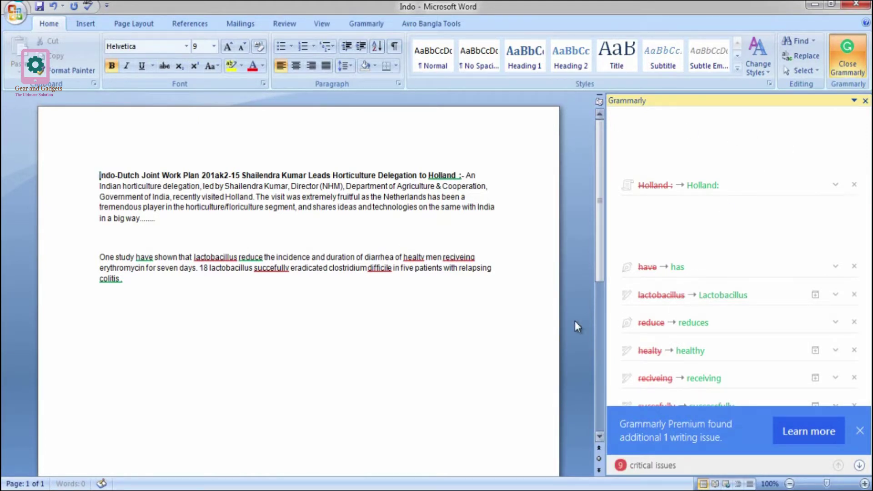
left_click(703, 186)
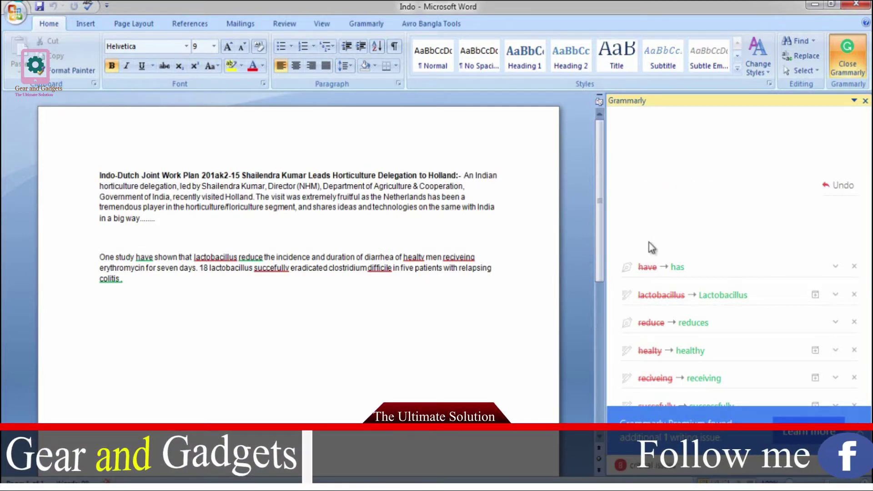
left_click(675, 272)
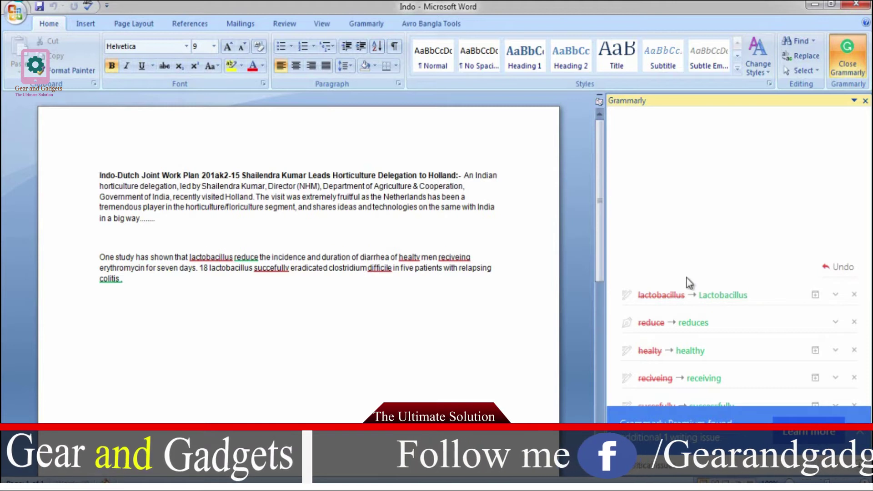
left_click(710, 296)
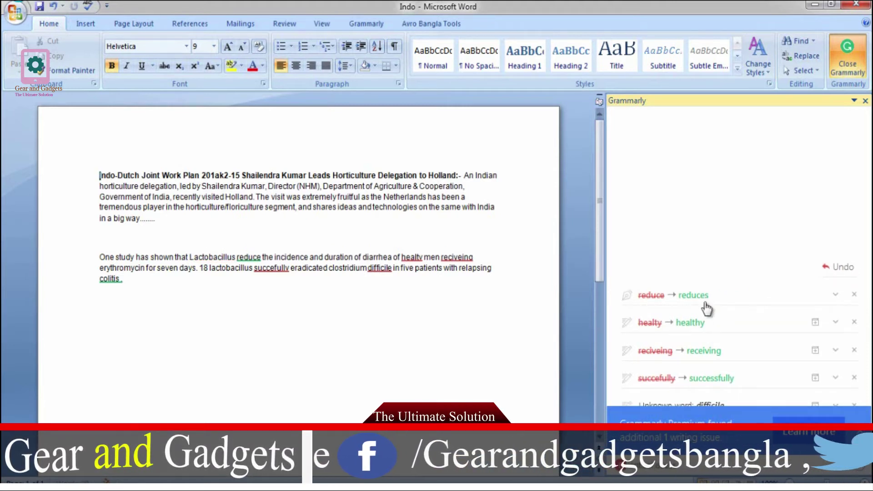
left_click(703, 294)
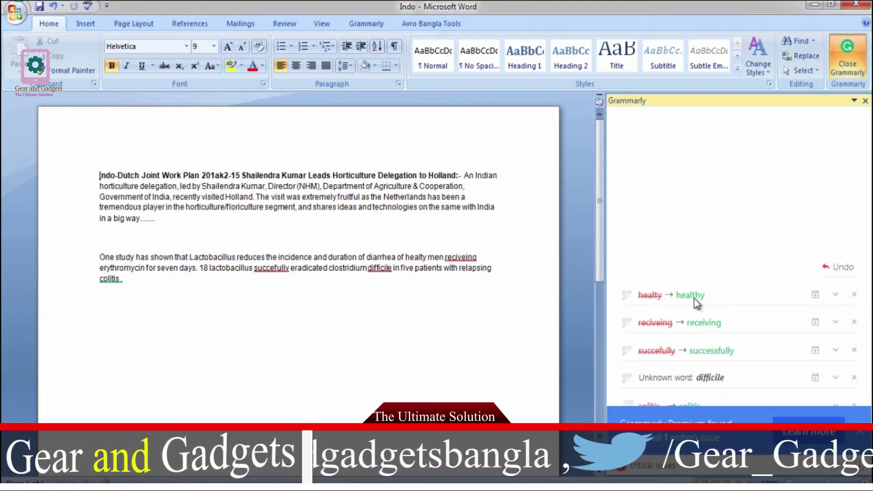
left_click(694, 298)
left_click(705, 301)
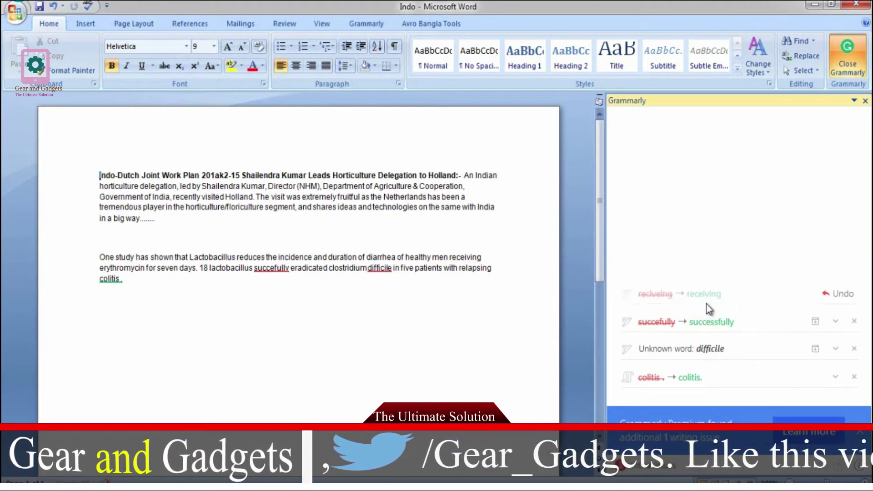
left_click(712, 301)
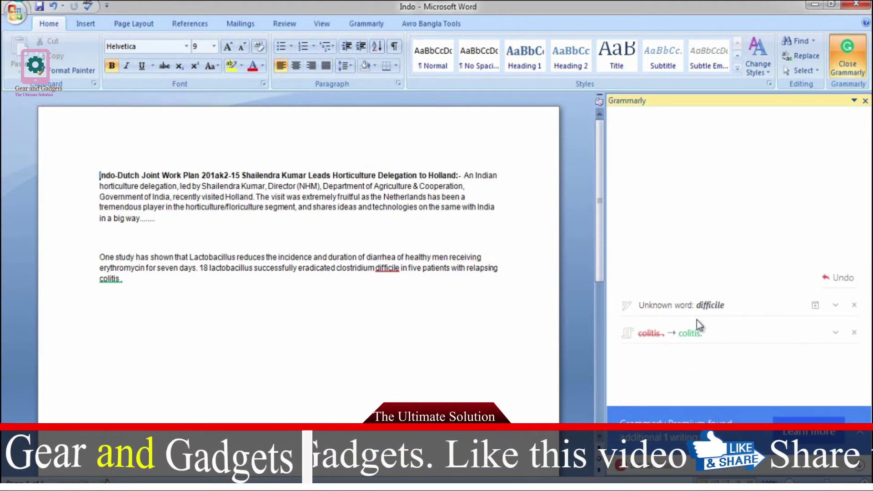
left_click(691, 334)
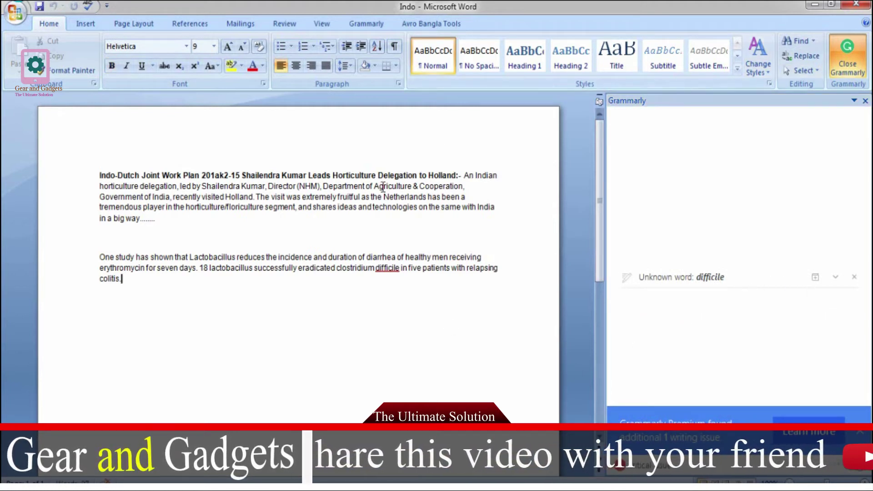
- On the Grammarly ribbon tab, enable the Contextual Spelling and Grammar checks
left_click(366, 25)
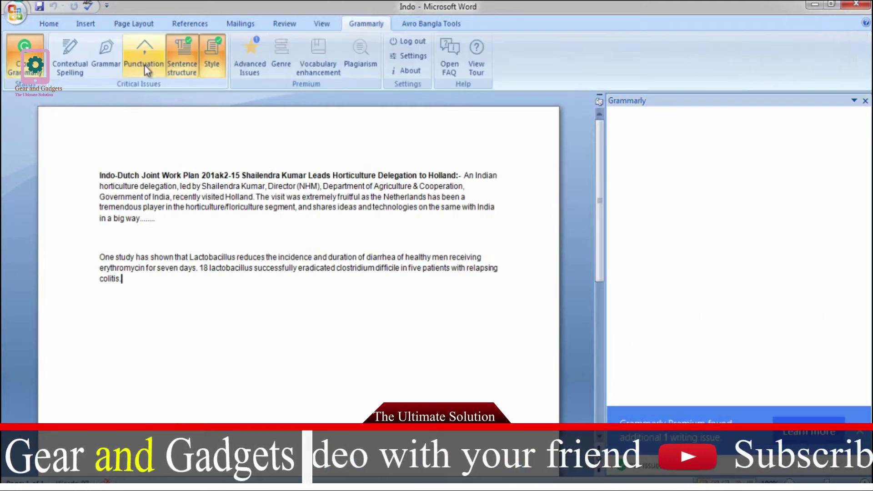
left_click(110, 51)
left_click(75, 52)
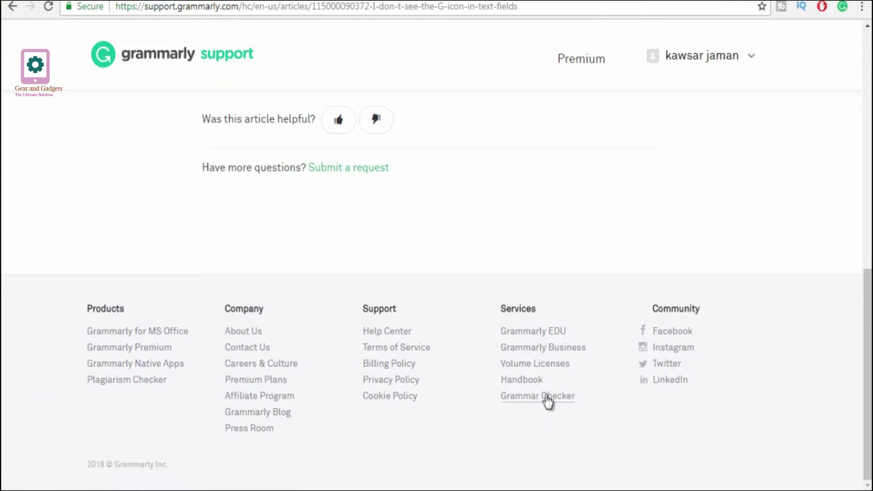
- Open the Grammarly Handbook and go to its Verbs article under Grammar
left_click(532, 389)
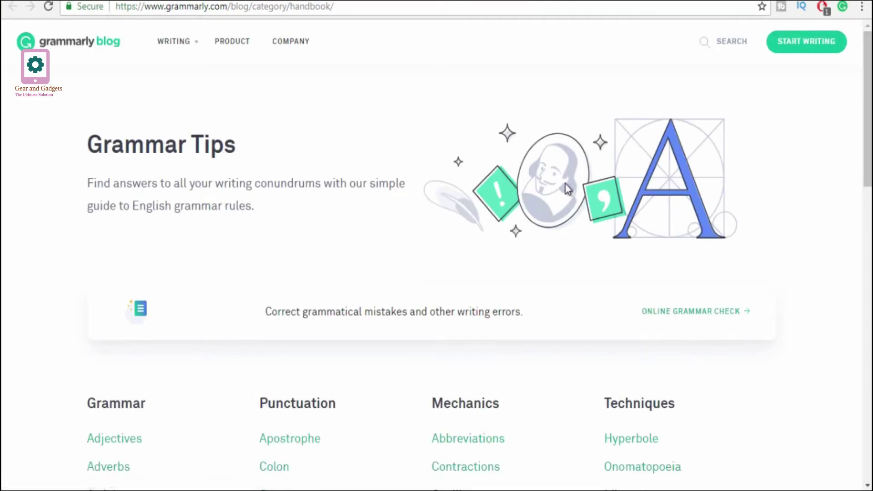
left_click_drag(868, 140, 867, 263)
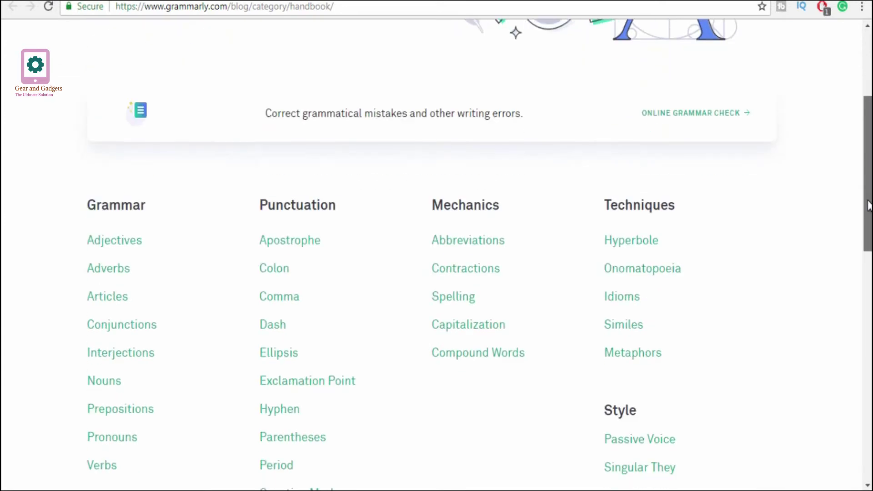
scroll(868, 264, "up", 3)
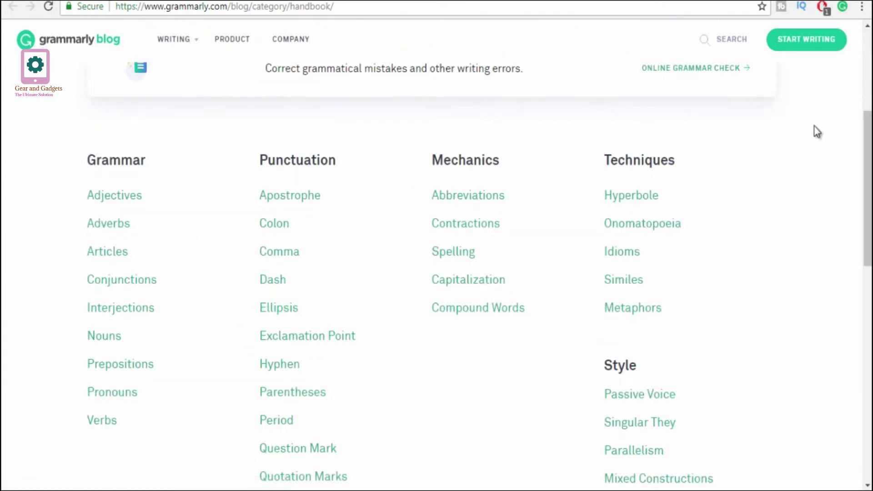
scroll(869, 191, "down", 2)
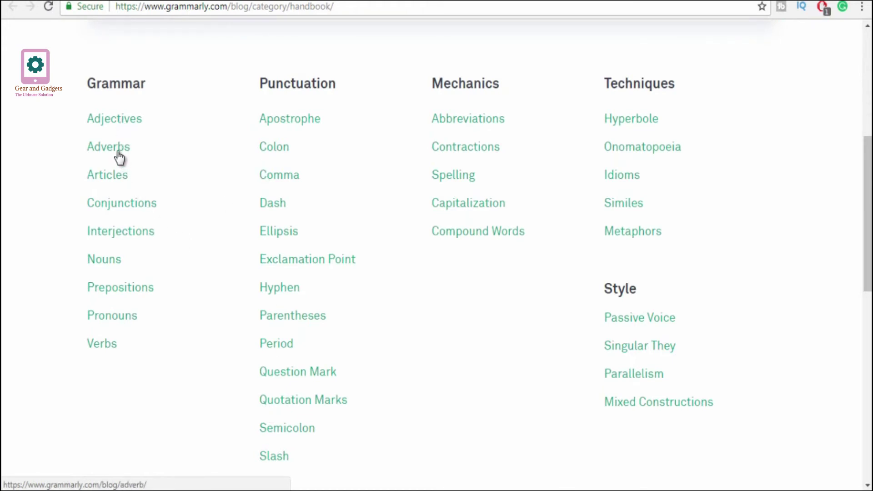
left_click(110, 346)
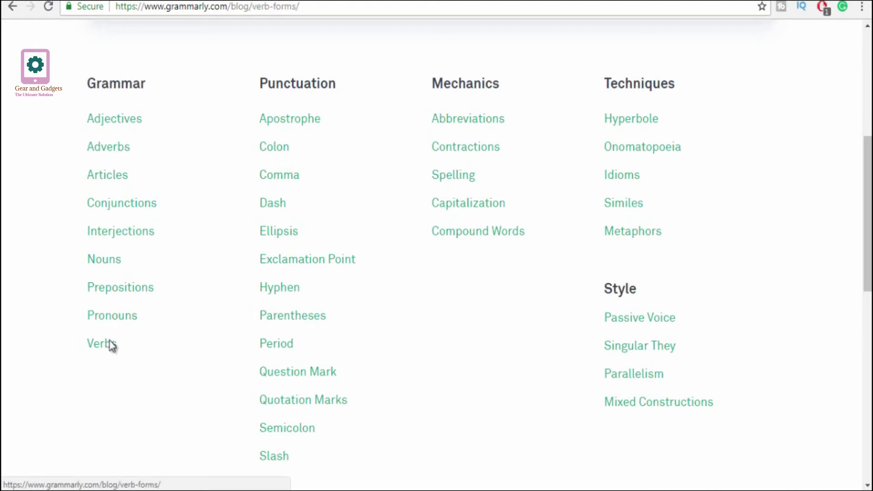
mouse_move(867, 82)
left_mouse_down()
mouse_move(866, 301)
mouse_move(865, 51)
left_mouse_up()
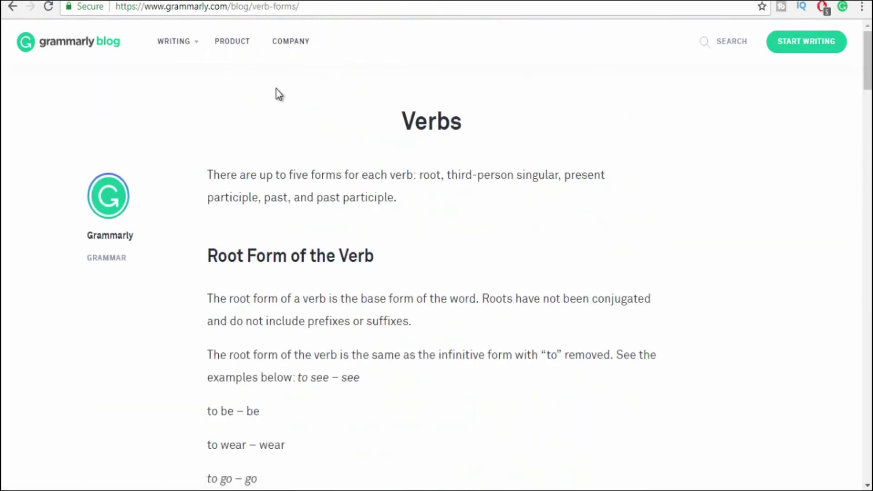
- Return to the Grammarly blog home page and browse the Staff Picks and latest article cards
left_click(98, 50)
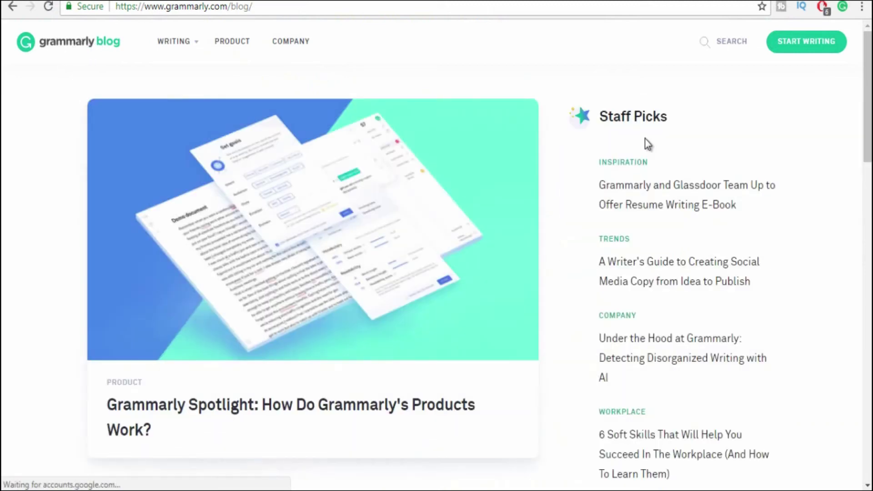
left_click_drag(870, 120, 869, 184)
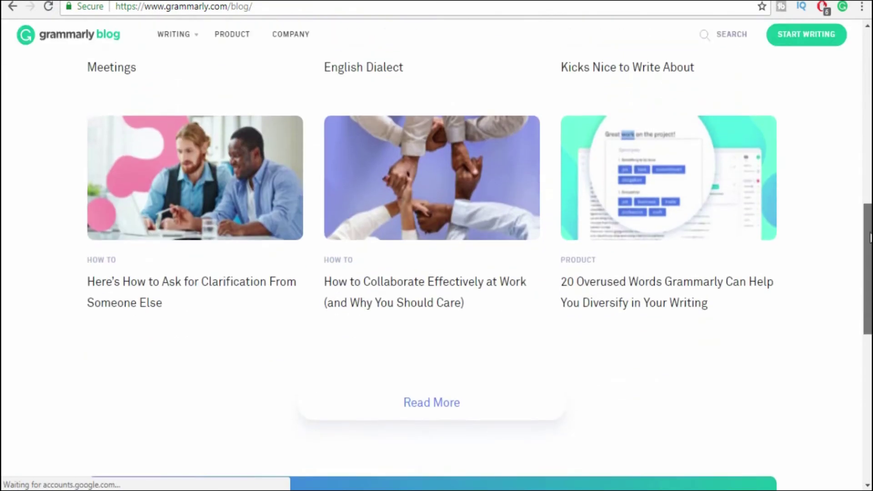
scroll(230, 409, "down", 2)
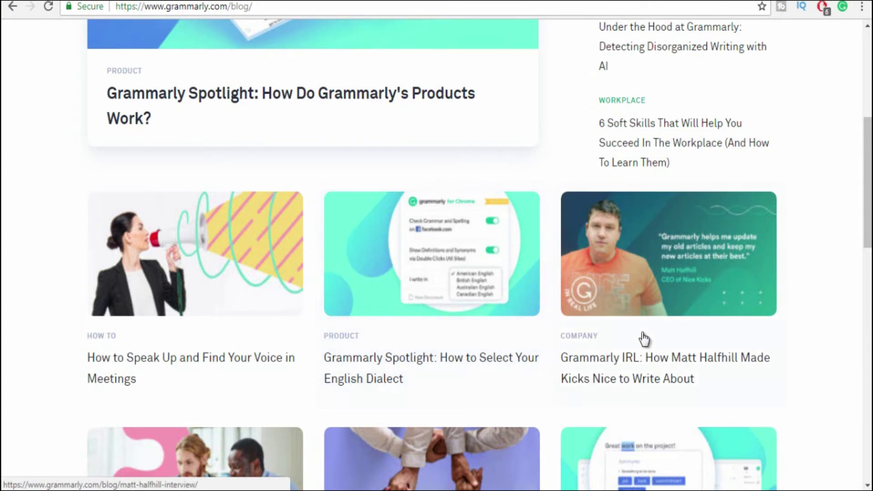
left_click_drag(867, 241, 867, 244)
scroll(614, 293, "down", 5)
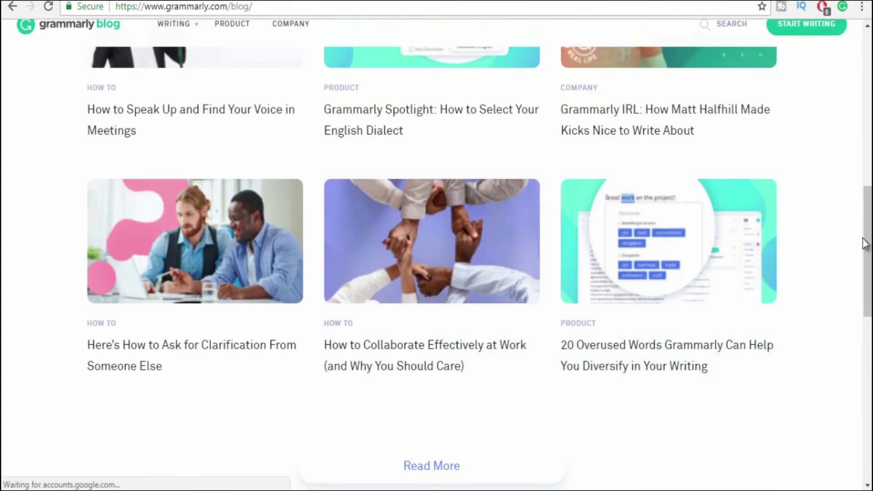
left_click_drag(864, 243, 867, 50)
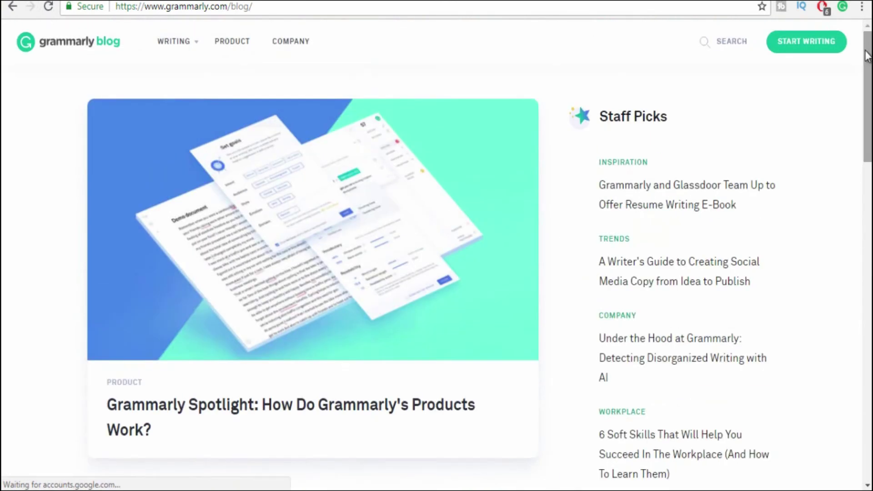
scroll(868, 71, "down", 5)
scroll(869, 71, "up", 5)
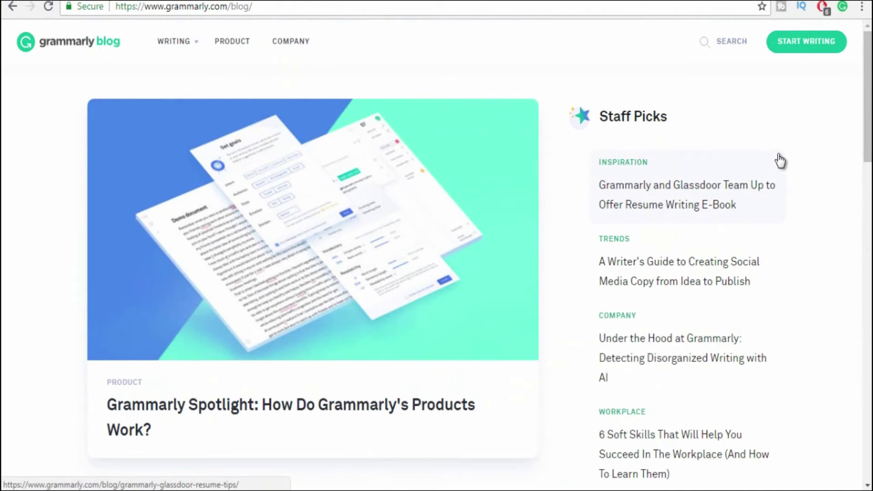
scroll(861, 129, "down", 4)
scroll(861, 129, "up", 4)
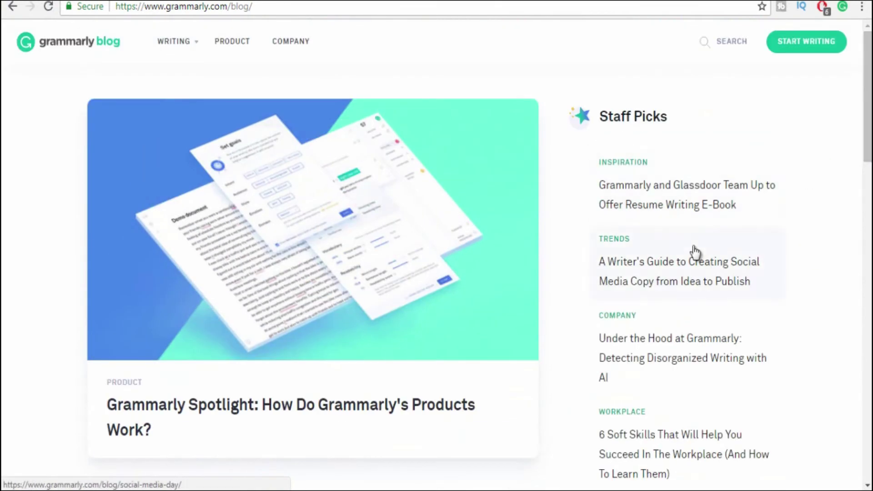